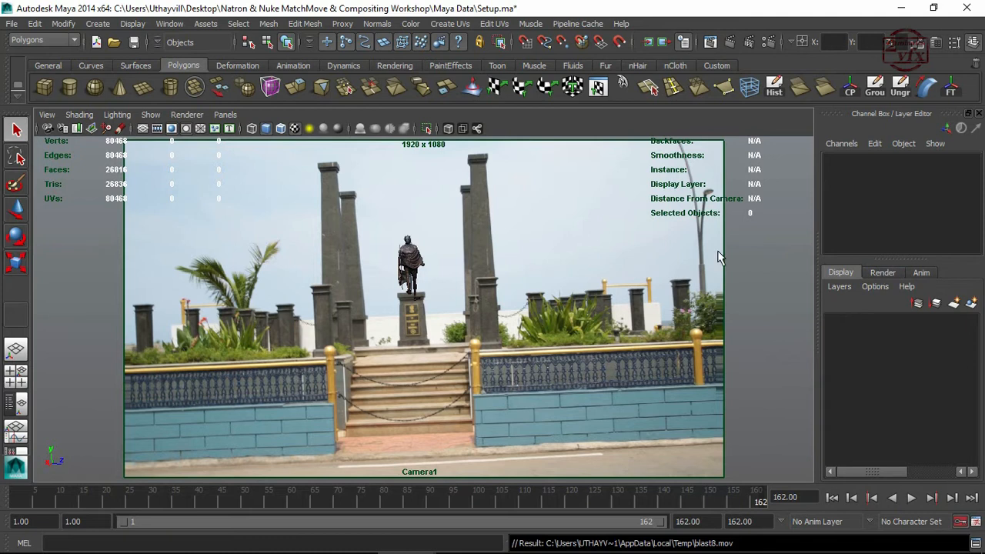
Show the render layers and play back the shot through Camera1, ending at frame 1.
left_click(903, 272)
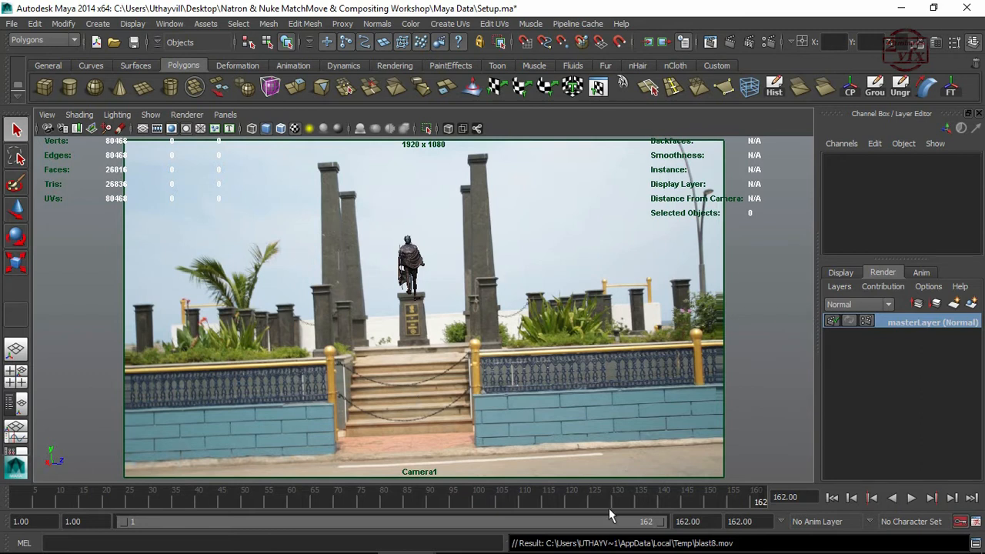
key("alt+v")
key("alt+v")
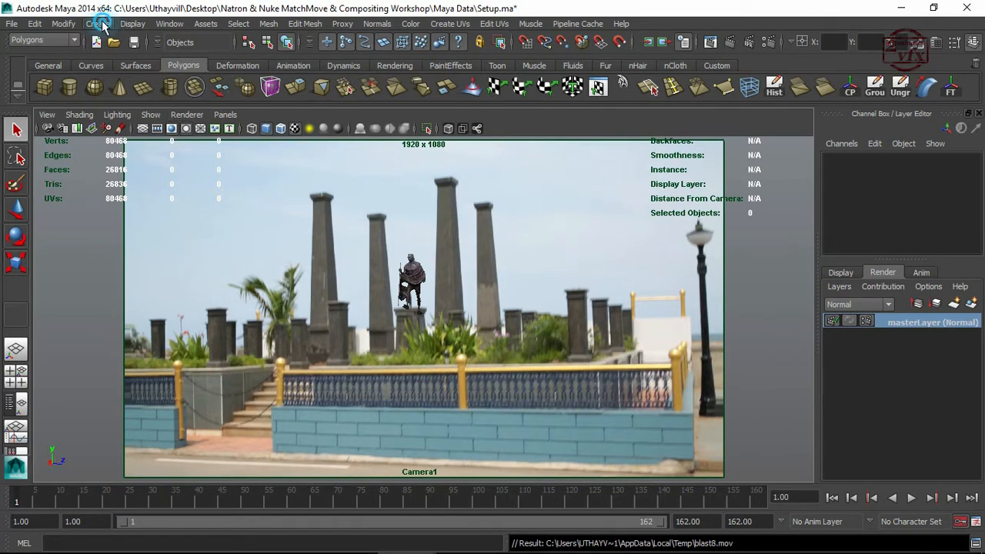
Create a directional light and scale it up uniformly to about 2.075.
left_click(104, 25)
mouse_move(145, 94)
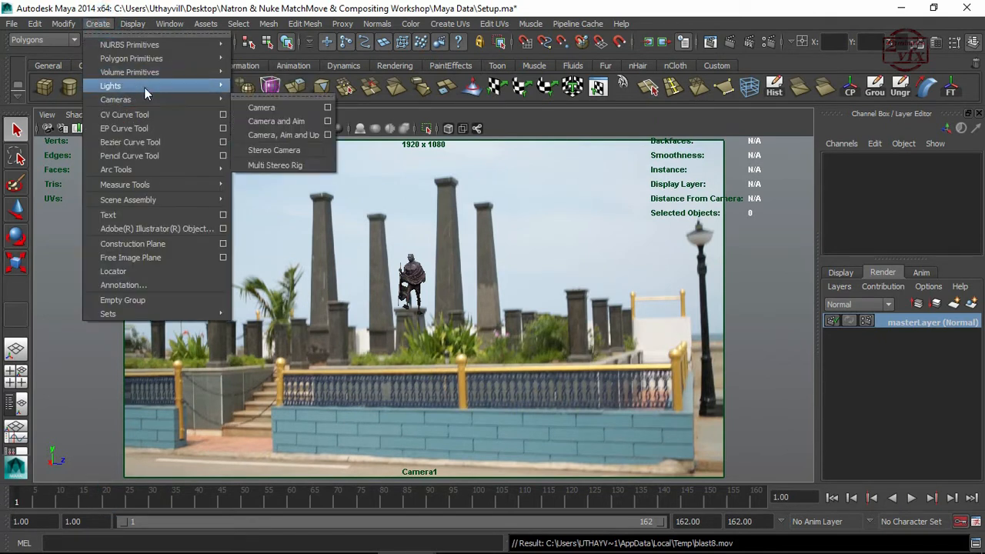
left_click(269, 102)
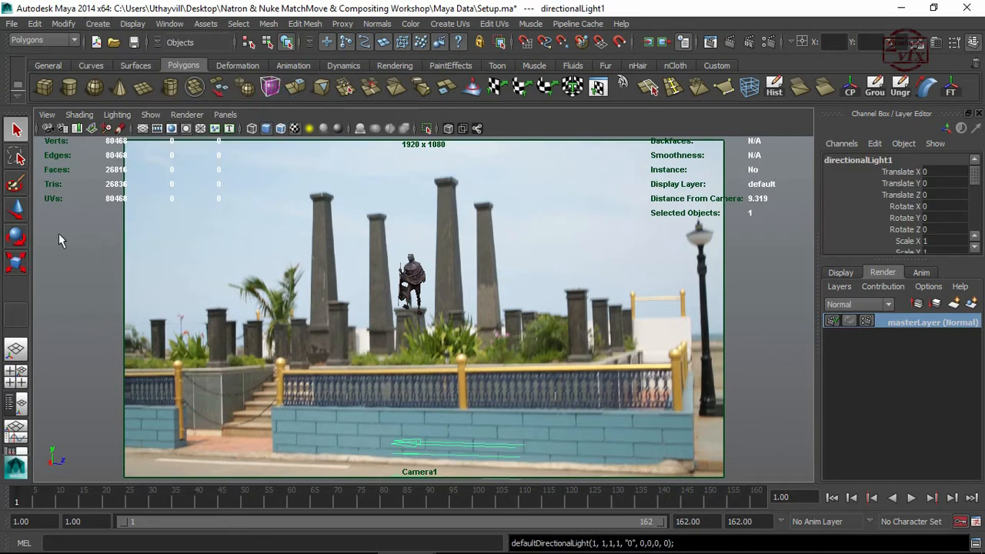
left_click(16, 262)
left_click_drag(459, 457, 537, 441)
Orient the directional light straight down with Rotate X at -90 and Rotate Y and Z at 0.
left_click(16, 235)
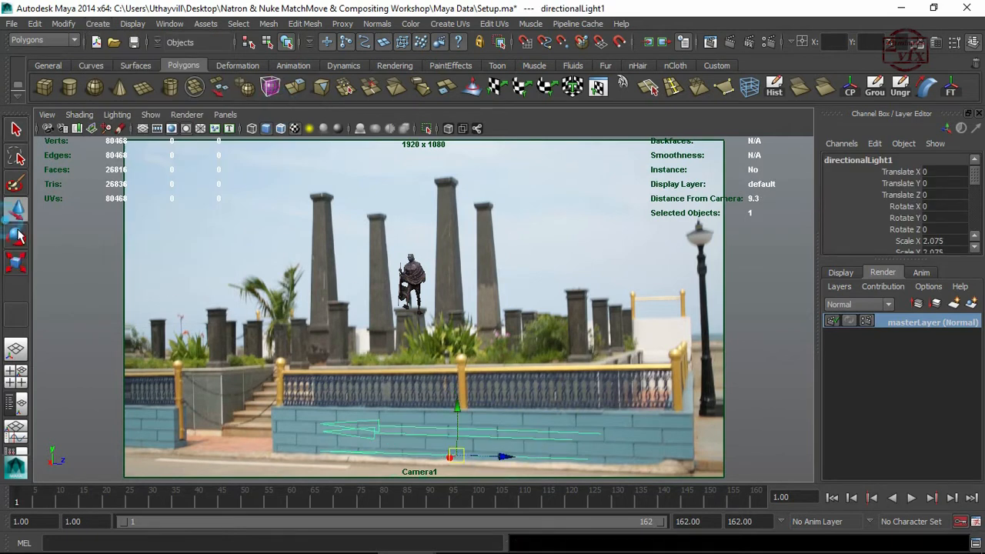
left_click_drag(487, 383, 458, 450)
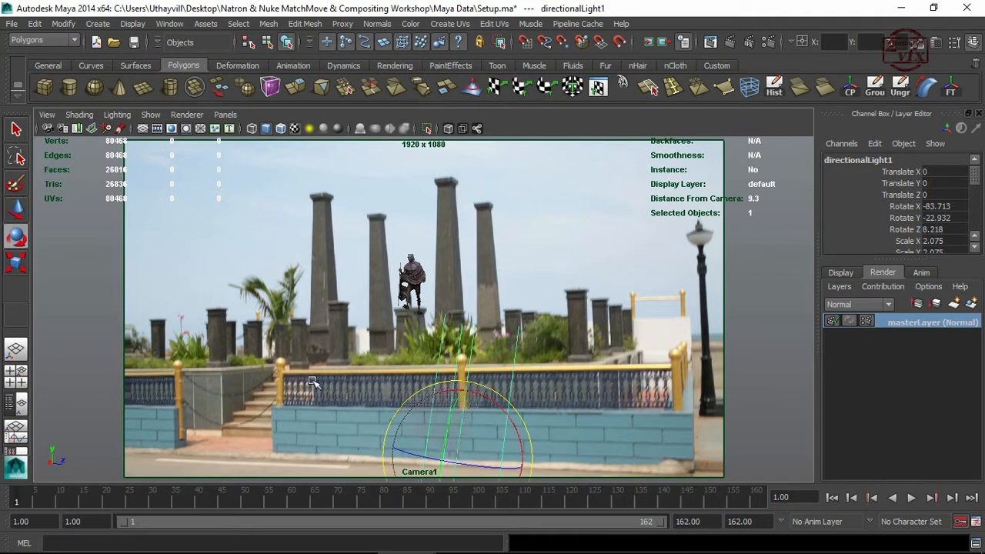
left_click(954, 207)
type("-90")
key("Return")
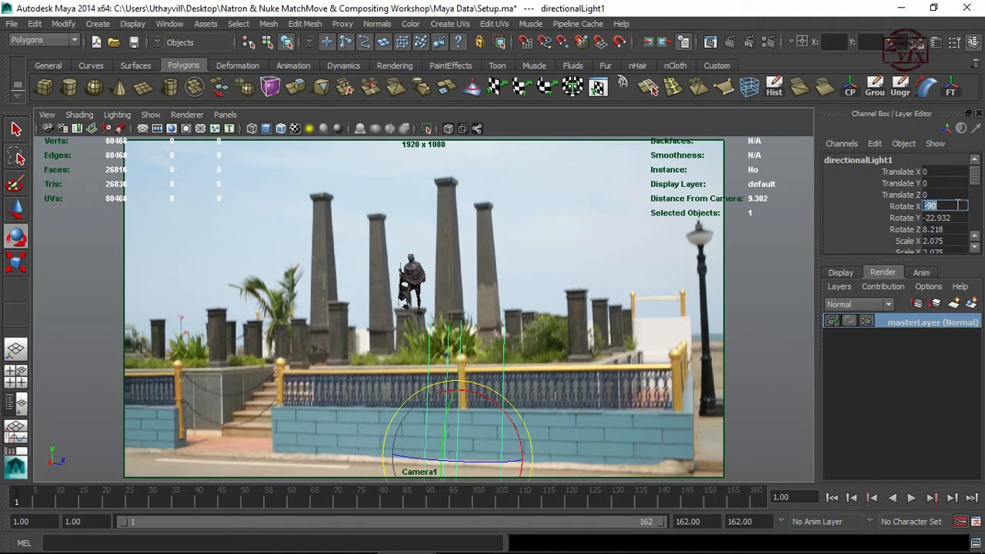
left_click_drag(956, 216, 957, 228)
type("0")
key("Return")
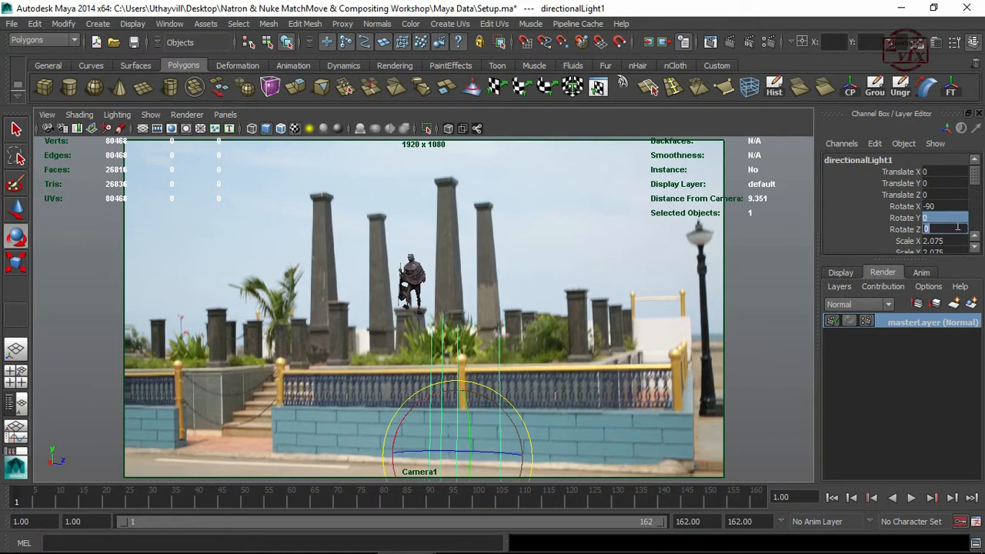
Raise the directional light to about 2.54 in Y and tilt it to about -94.9, -3.8, 35.3 degrees in X, Y, Z.
left_click(16, 206)
left_click_drag(459, 404, 466, 286)
left_click(17, 236)
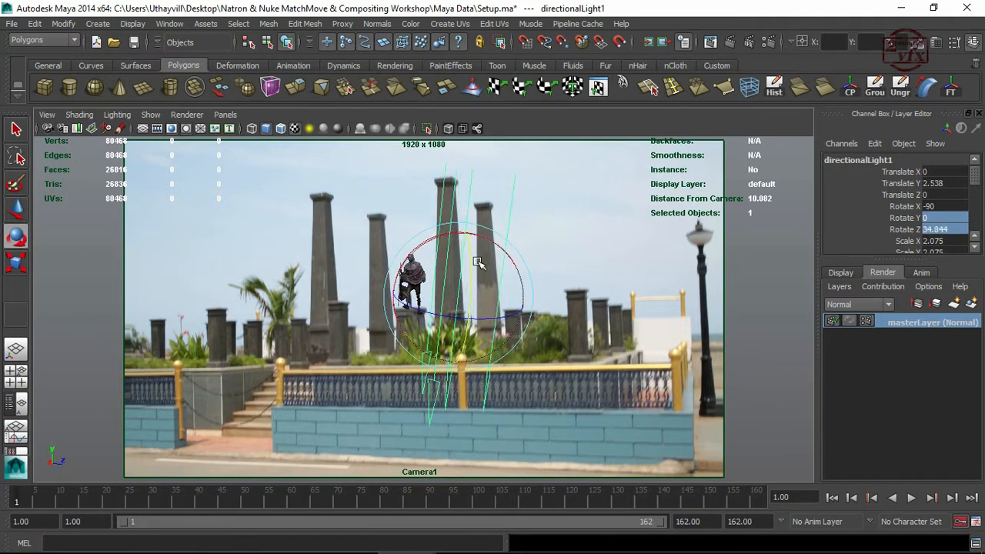
left_click_drag(484, 243, 483, 242)
left_click_drag(490, 315, 479, 316)
left_click_drag(471, 257, 477, 240)
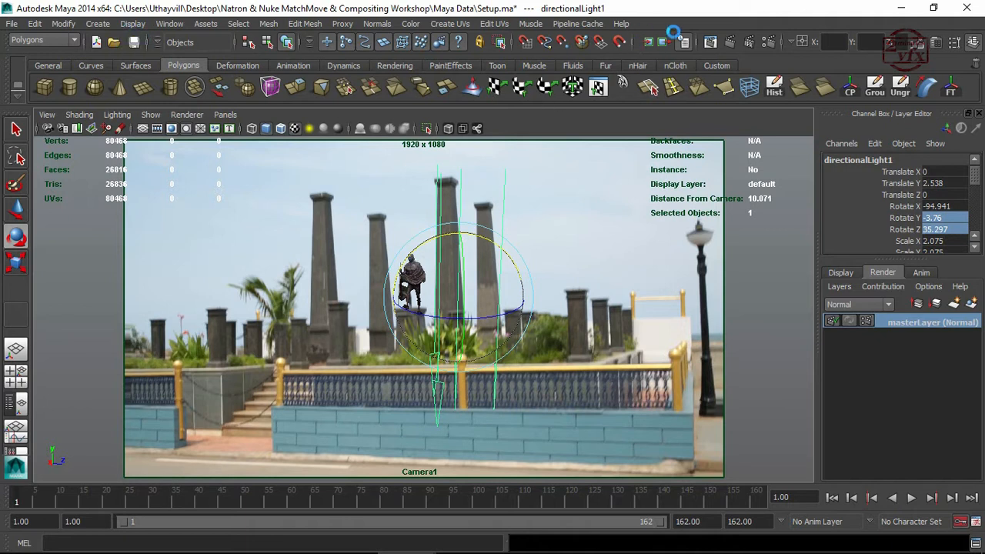
Open the Render View and set its renderer to mental ray.
left_click(478, 42)
left_click(335, 89)
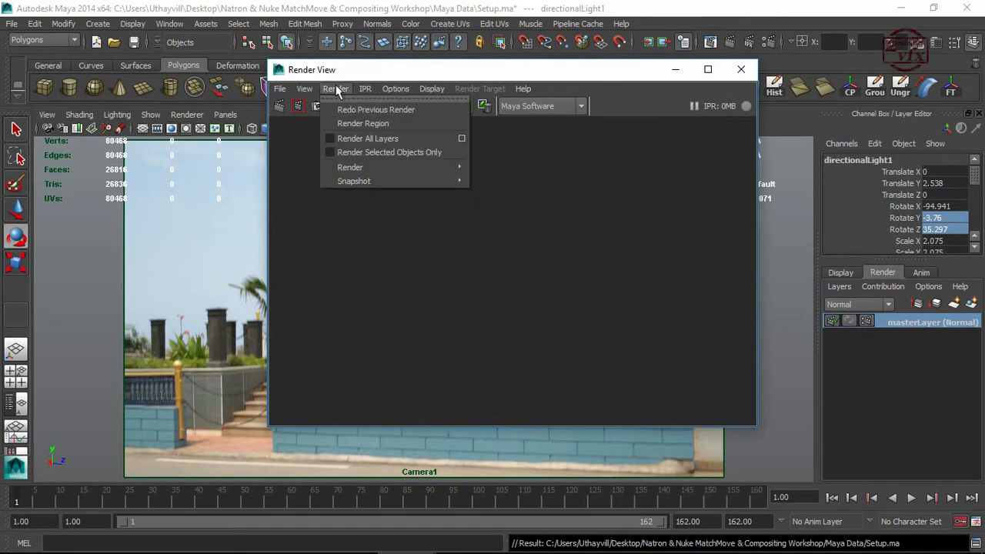
mouse_move(395, 88)
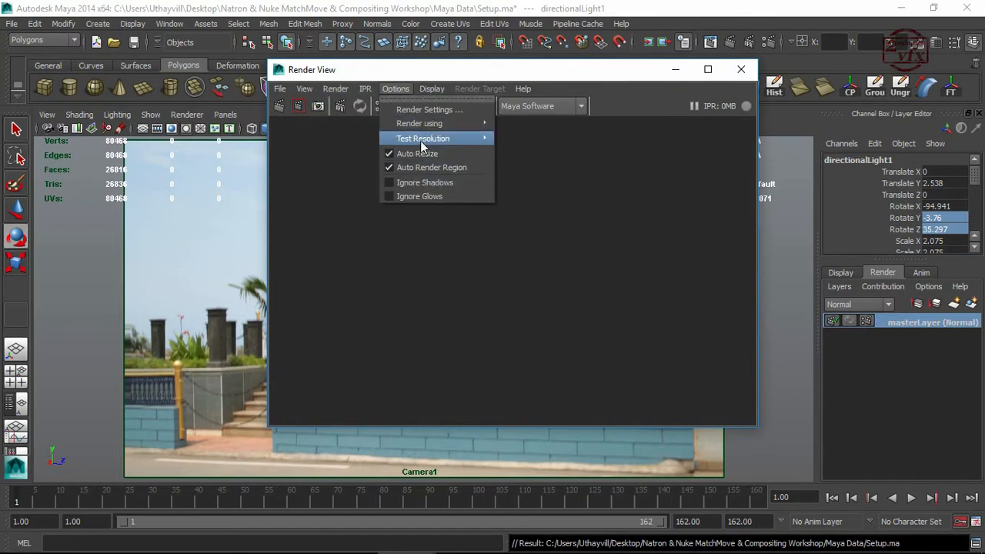
mouse_move(421, 147)
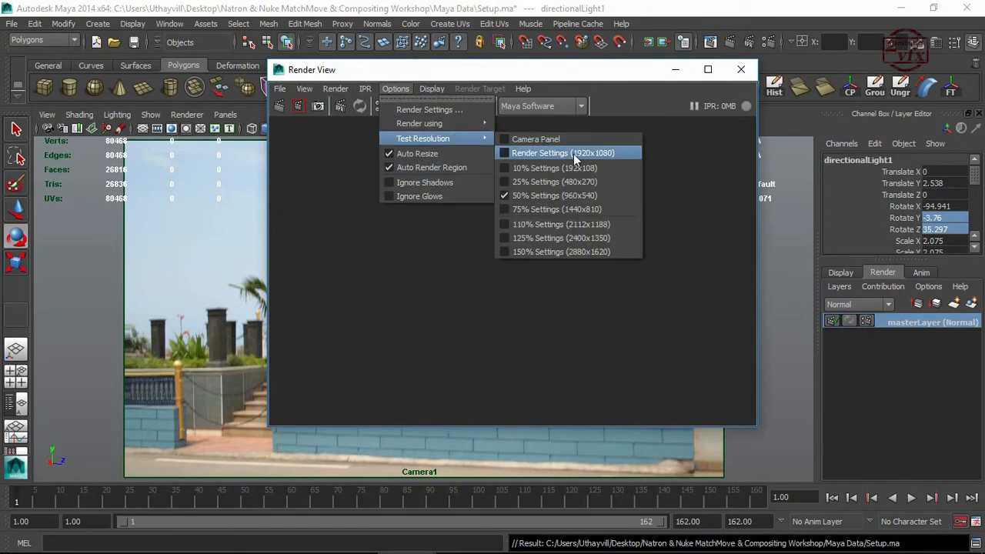
left_click(562, 68)
left_click_drag(562, 68, 456, 42)
left_click(454, 81)
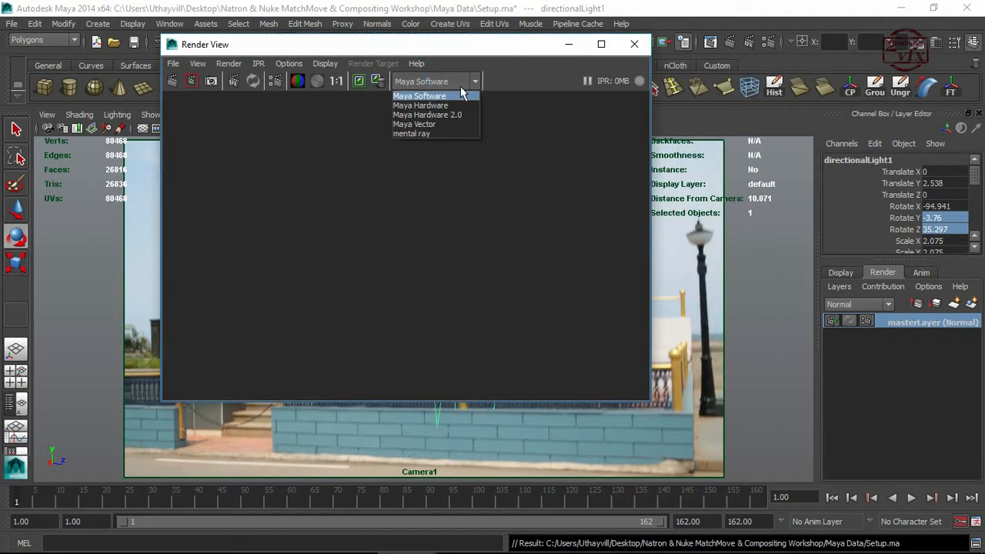
left_click(430, 133)
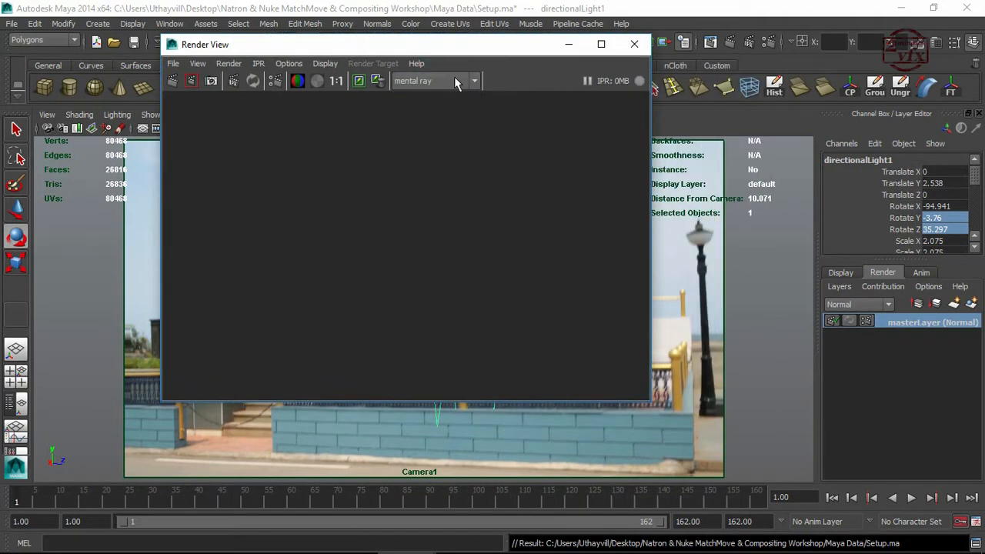
left_click_drag(446, 48, 441, 77)
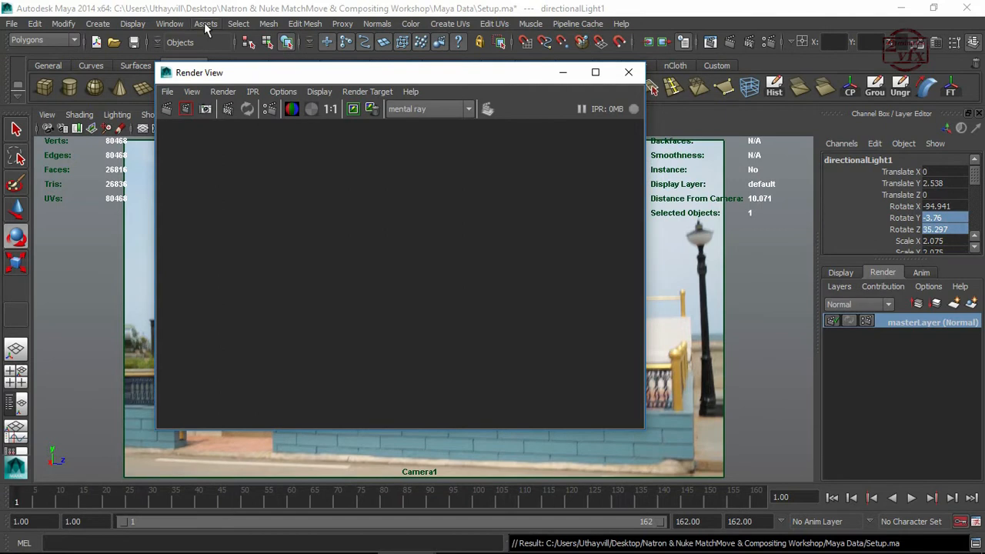
Check in the Plug-in Manager whether Mayatomr.mll is set to Loaded and Auto load, and close the manager.
left_click(169, 23)
mouse_move(191, 47)
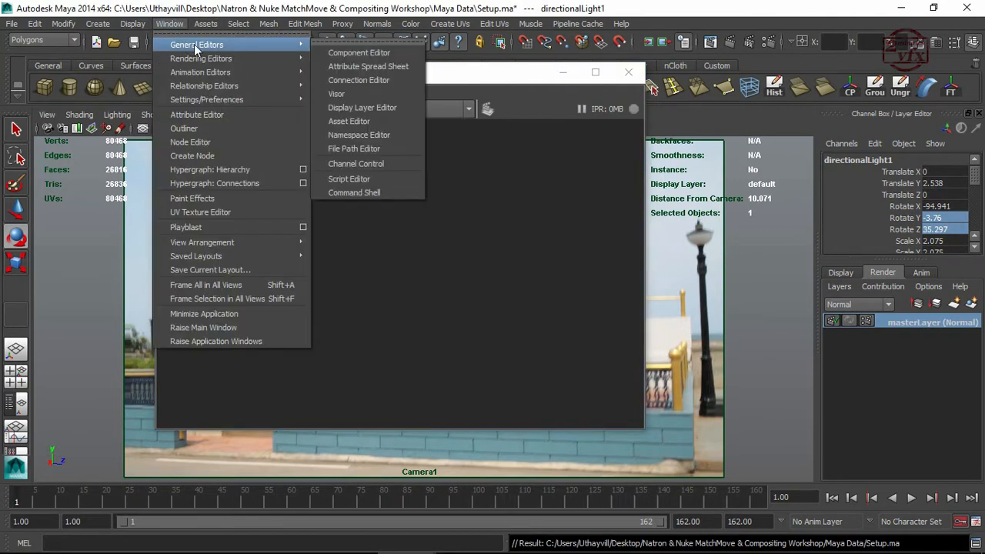
mouse_move(236, 100)
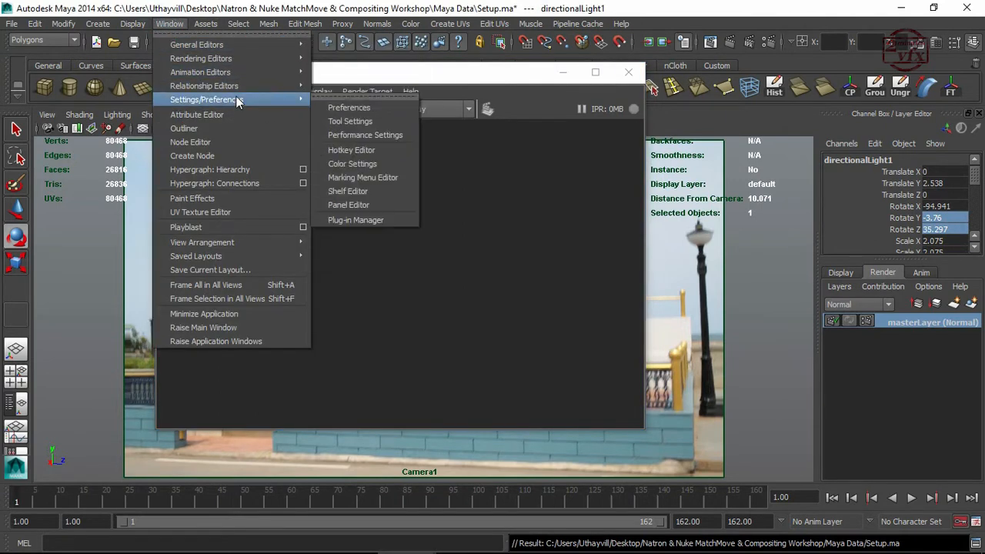
left_click(362, 220)
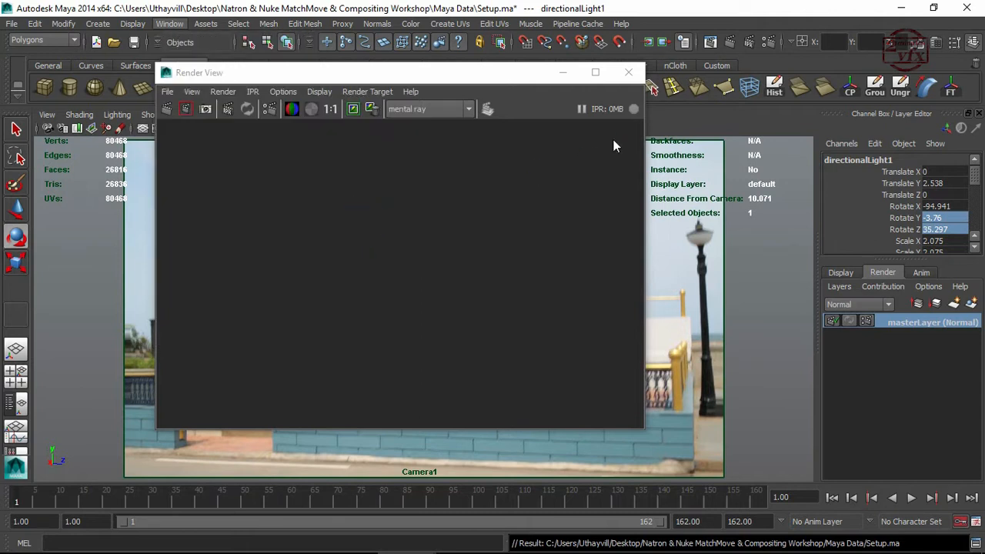
left_click_drag(504, 190, 501, 97)
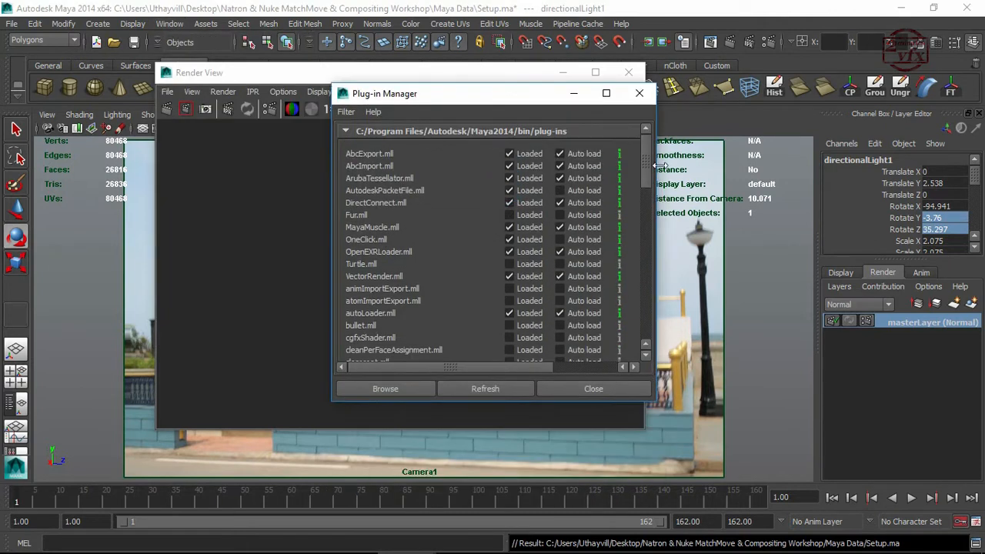
left_click_drag(647, 164, 650, 317)
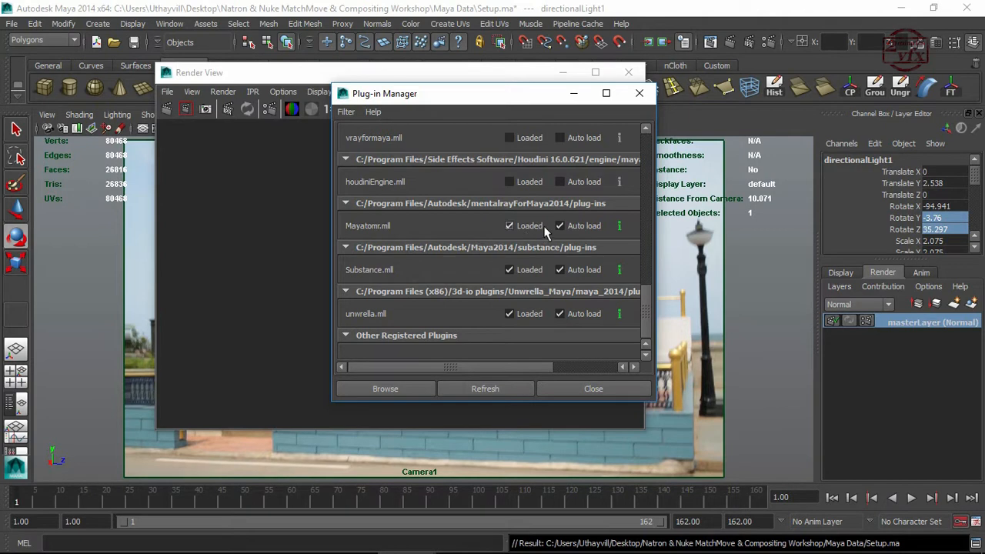
left_click(612, 391)
Test-render the Camera1 view with mental ray at 50% resolution (960x540), inspect the statue, and close the Render View.
left_click_drag(517, 71, 593, 53)
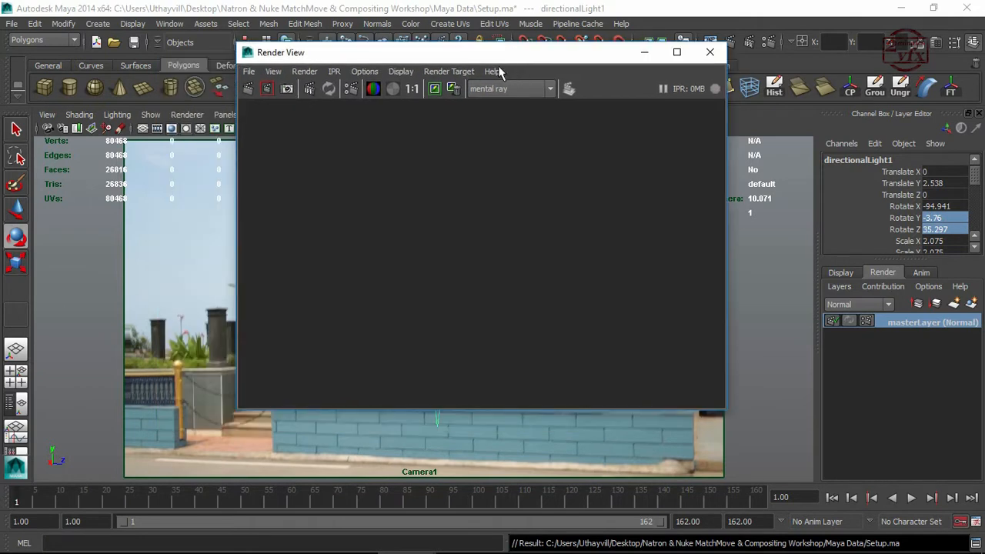
left_click(364, 71)
mouse_move(382, 121)
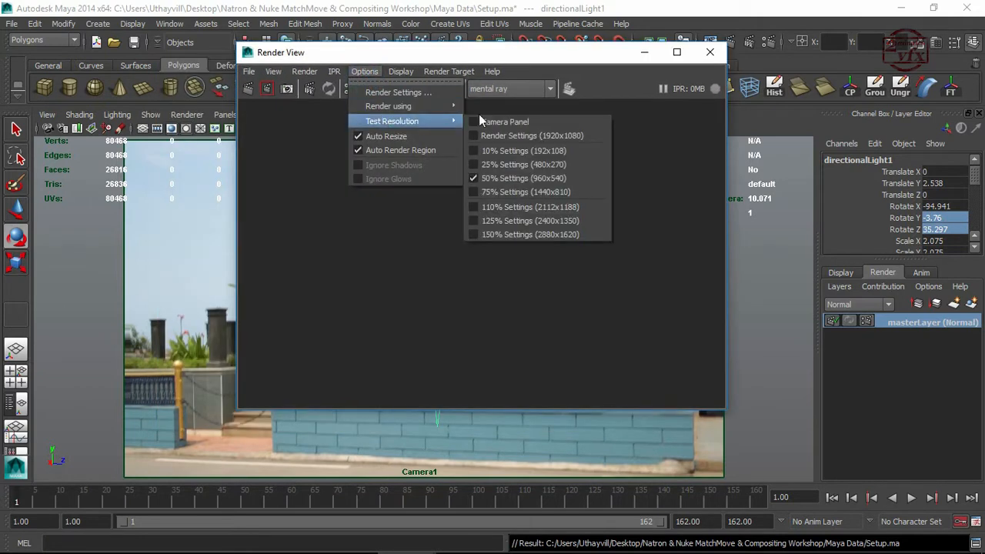
left_click(500, 162)
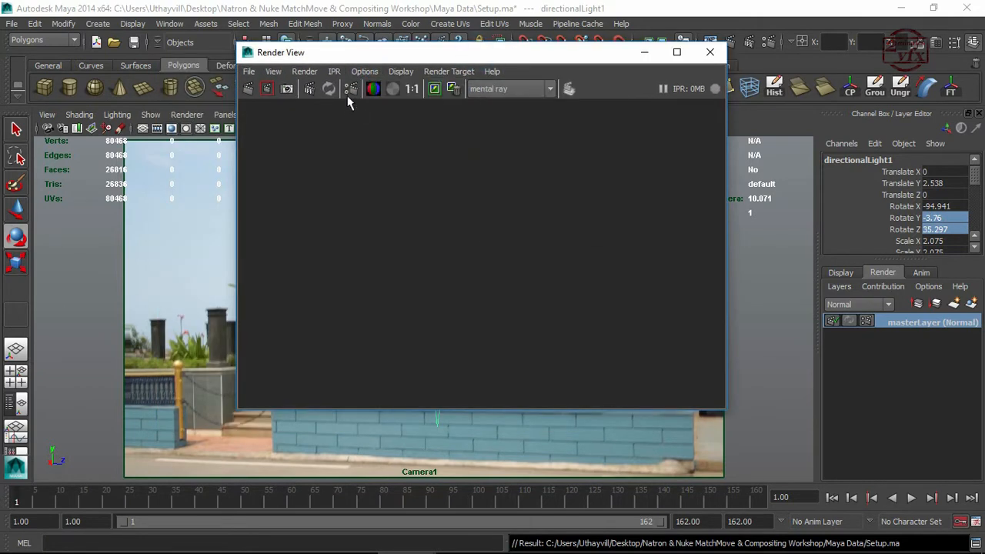
left_click(304, 71)
mouse_move(332, 149)
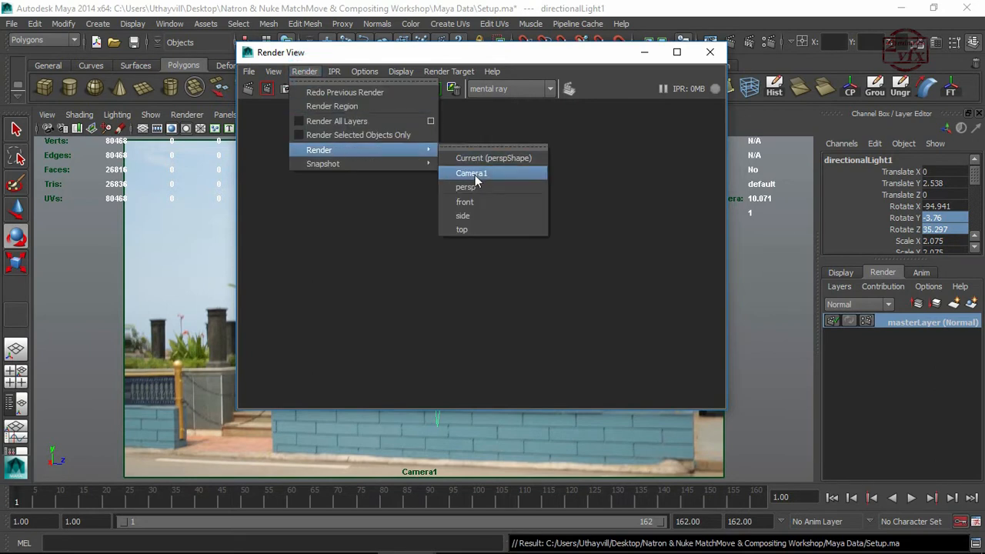
left_click(475, 175)
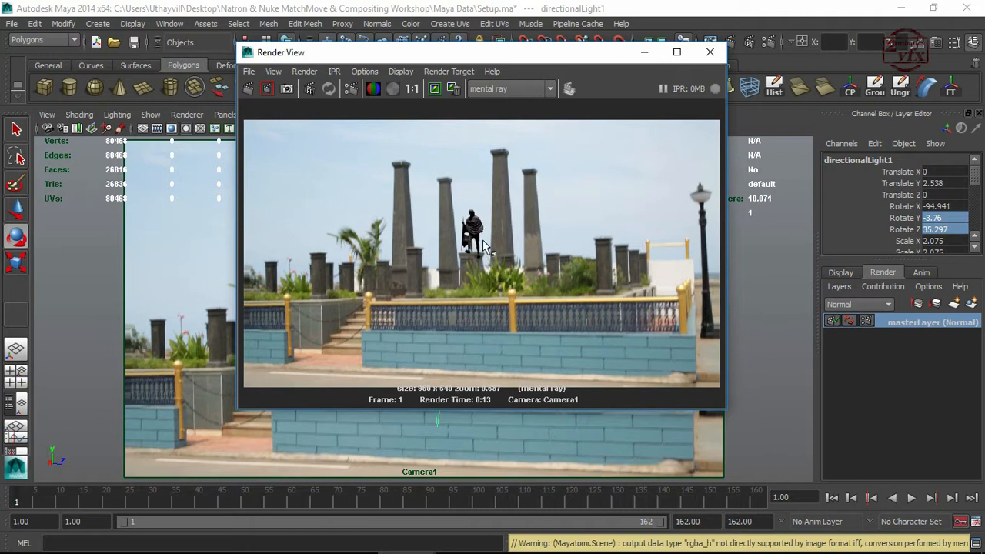
left_click(488, 52)
left_click_drag(496, 54, 514, 51)
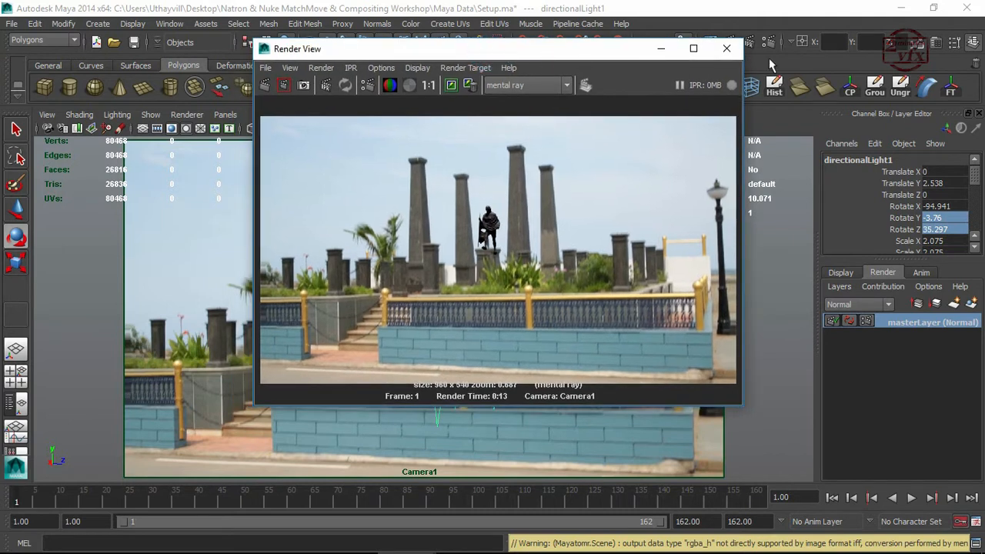
left_click(726, 48)
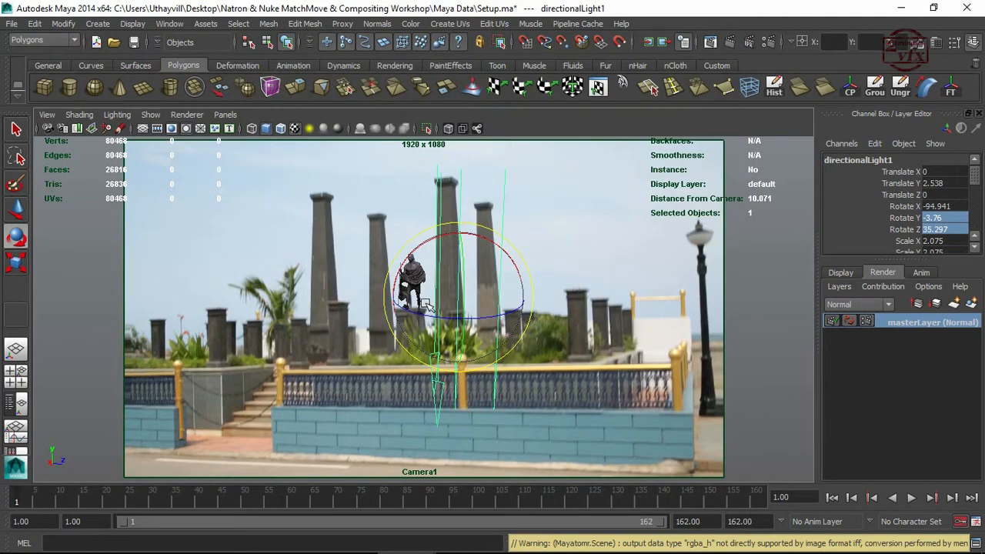
Re-aim the directional light in the top view to about -91.6, 1, 26.3 degrees in X, Y, Z and return to the full Camera1 view.
key("space")
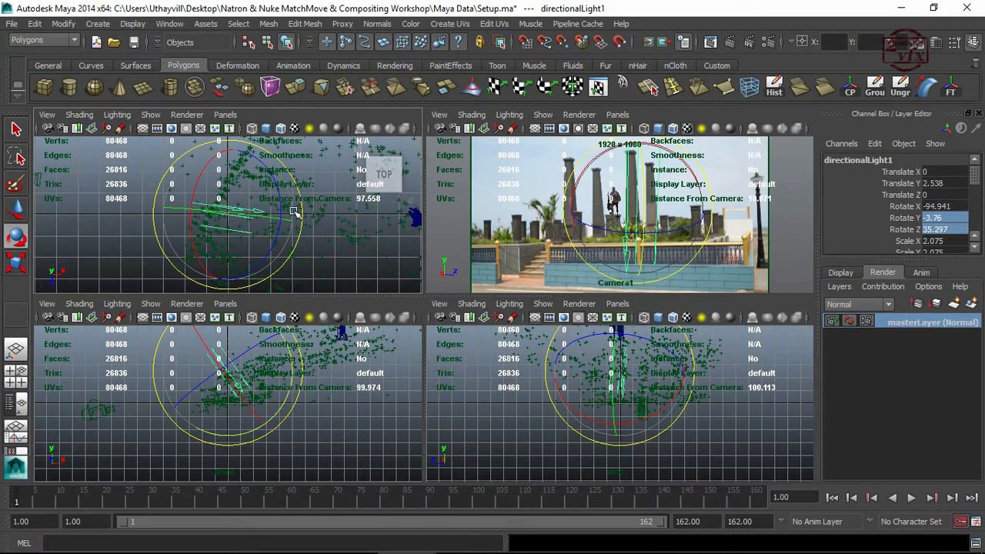
left_click_drag(301, 192, 299, 185)
left_click(247, 211)
left_click_drag(247, 212, 257, 214)
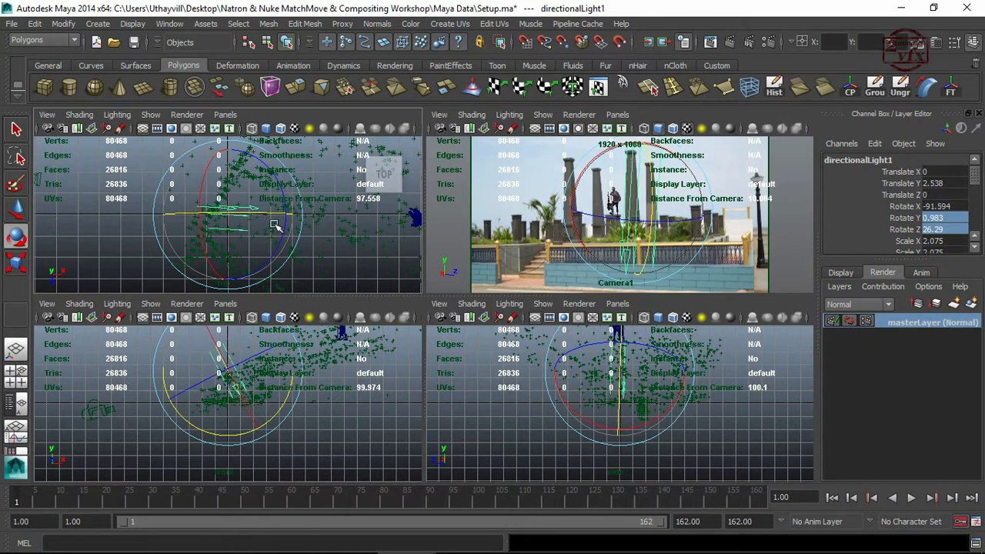
left_click(544, 248)
key("space")
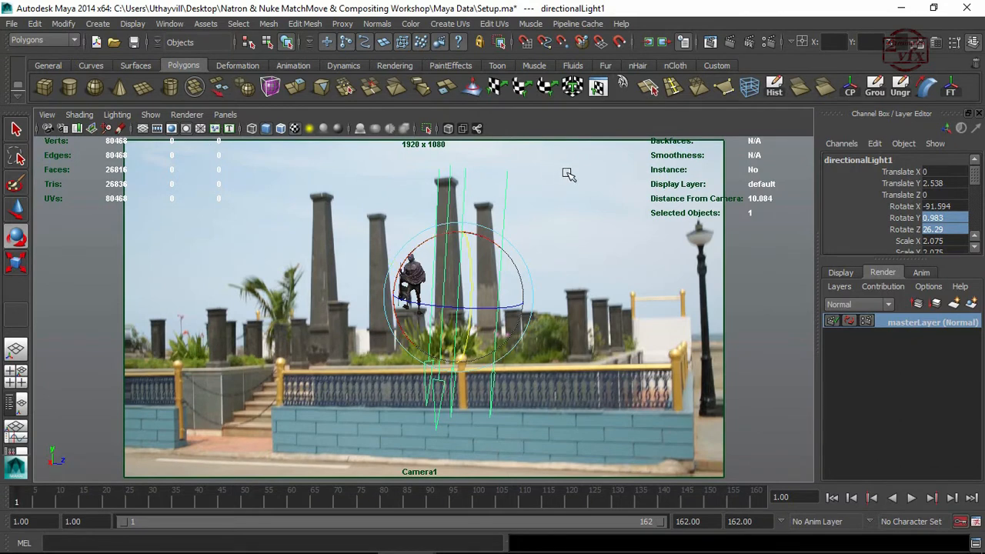
Create a mental ray Image Based Lighting environment in the indirect lighting render settings.
left_click(768, 43)
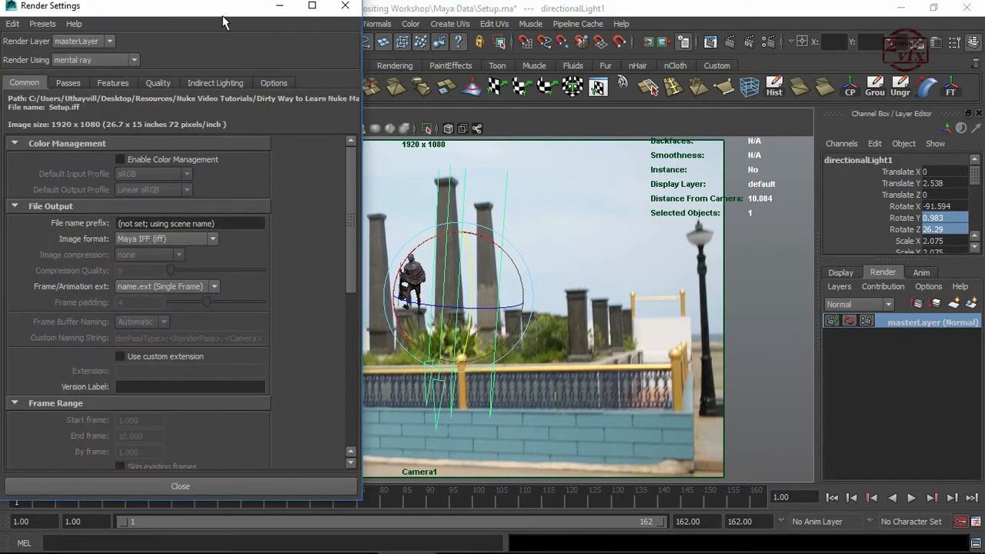
left_click_drag(225, 23, 411, 31)
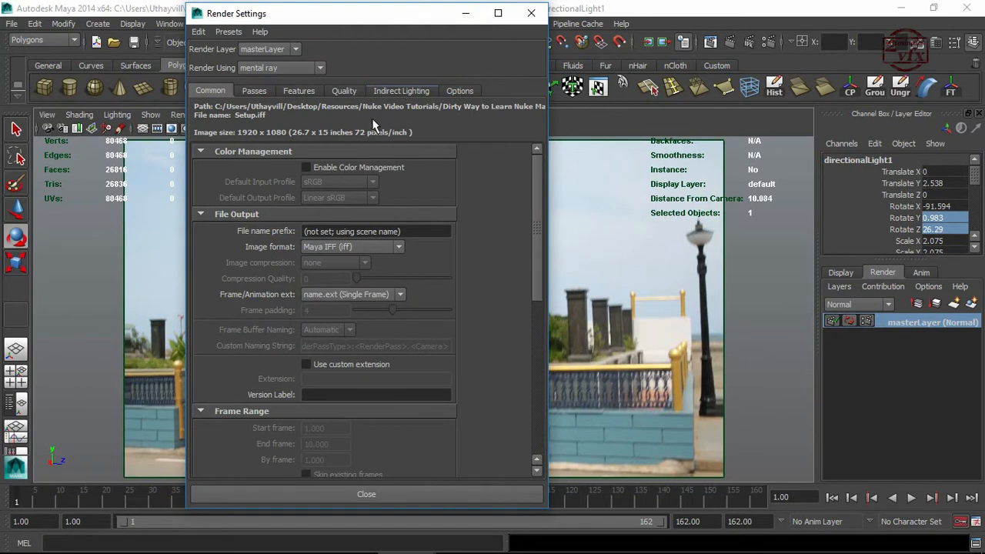
left_click(398, 91)
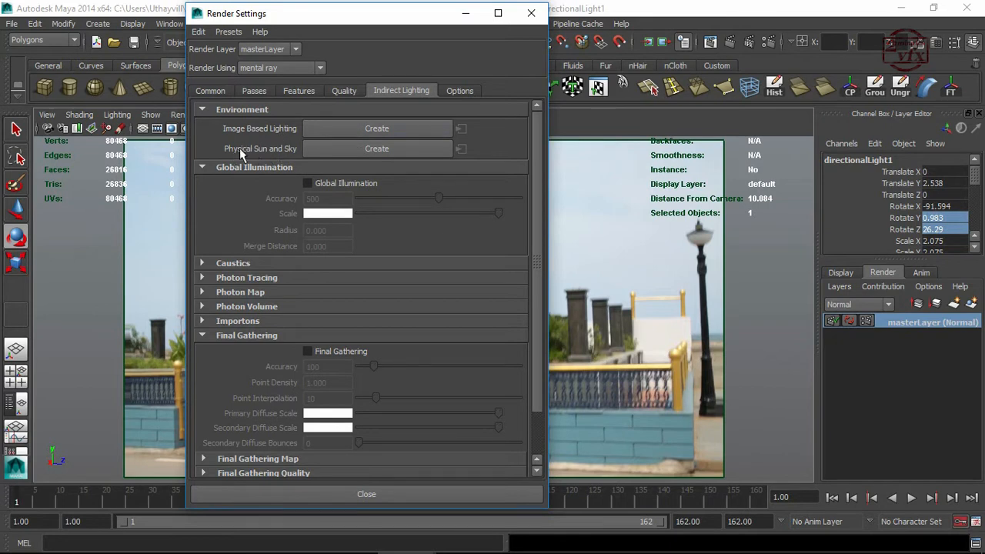
left_click(361, 128)
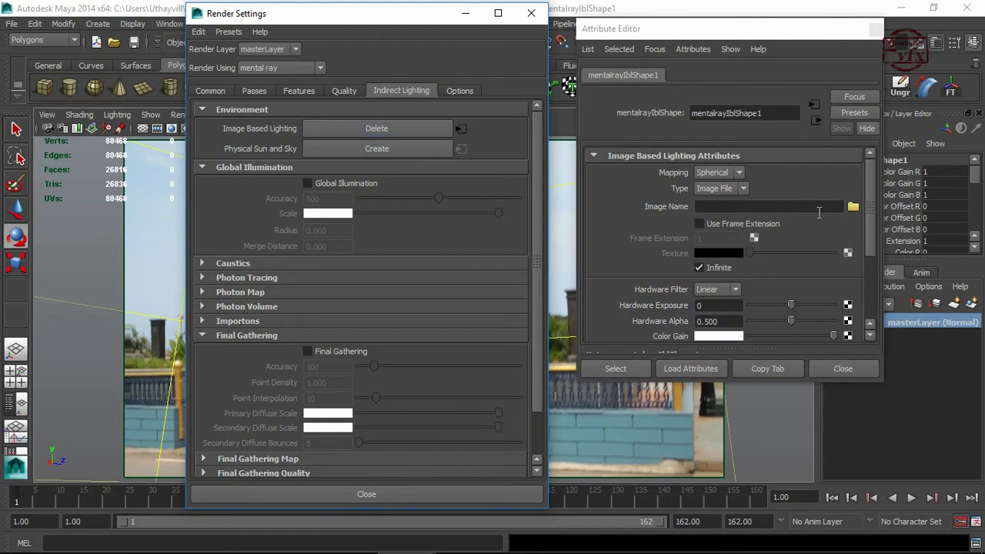
Load building_probe.hdr from the Maya Data\Hdri folder as the image of the image-based lighting node.
left_click(852, 207)
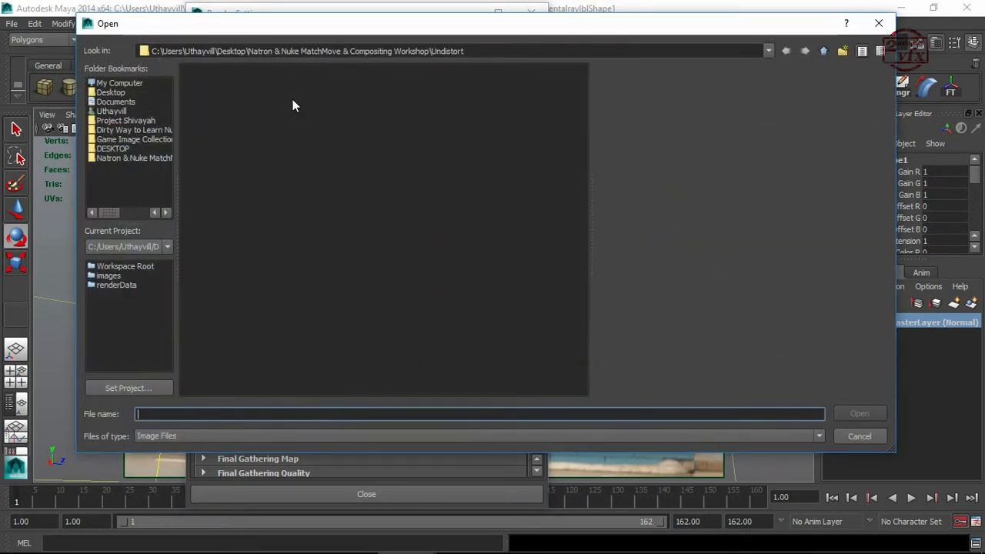
left_click(823, 51)
double_click(215, 70)
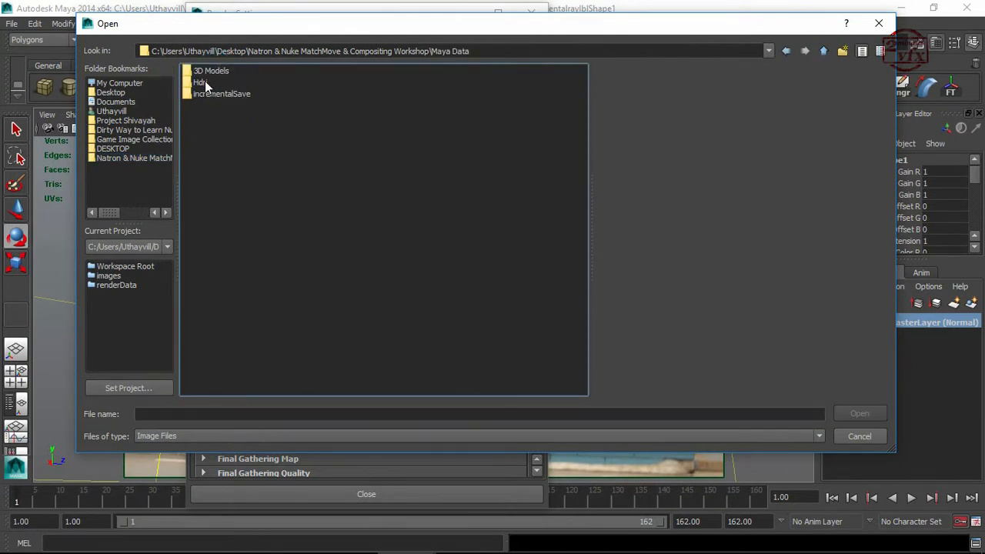
double_click(200, 83)
left_click(239, 71)
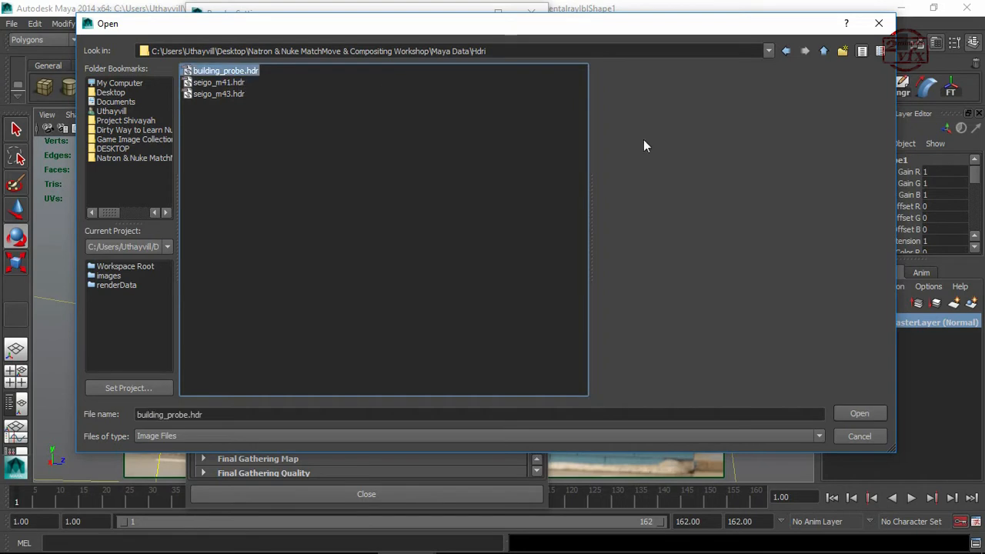
left_click(858, 414)
Enable Final Gathering in the mental ray rendering features and close the render settings.
mouse_move(398, 17)
left_mouse_down()
mouse_move(488, 18)
mouse_move(380, 21)
left_mouse_up()
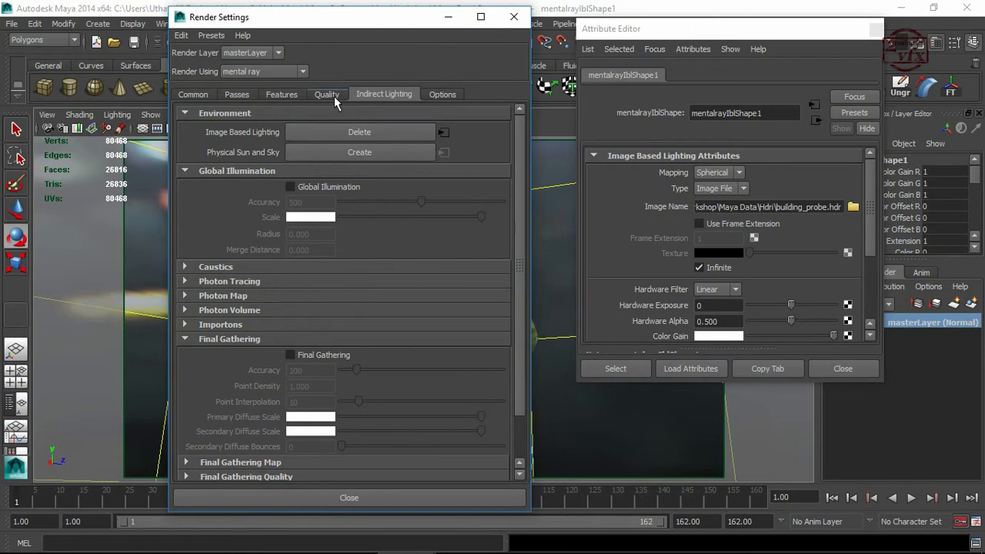
left_click(291, 97)
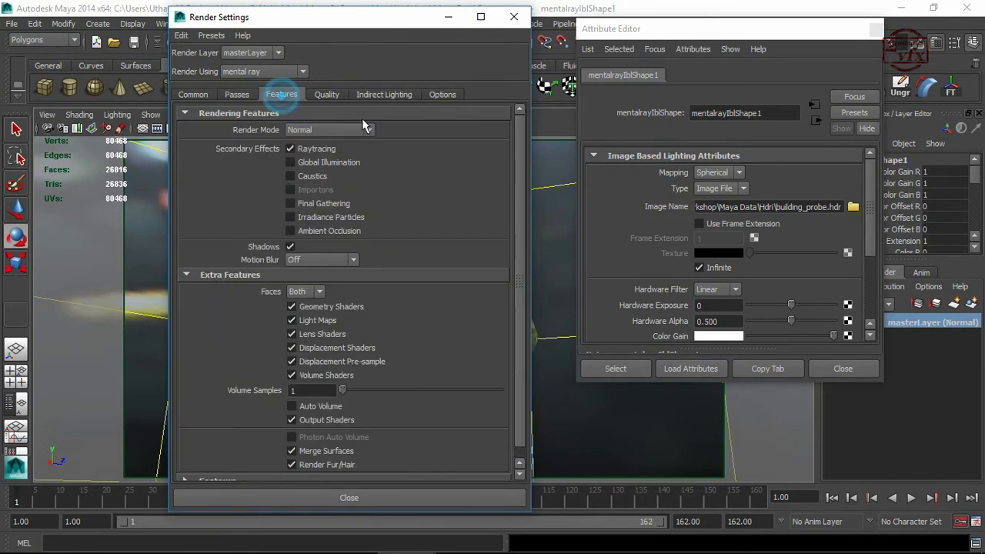
left_click(311, 204)
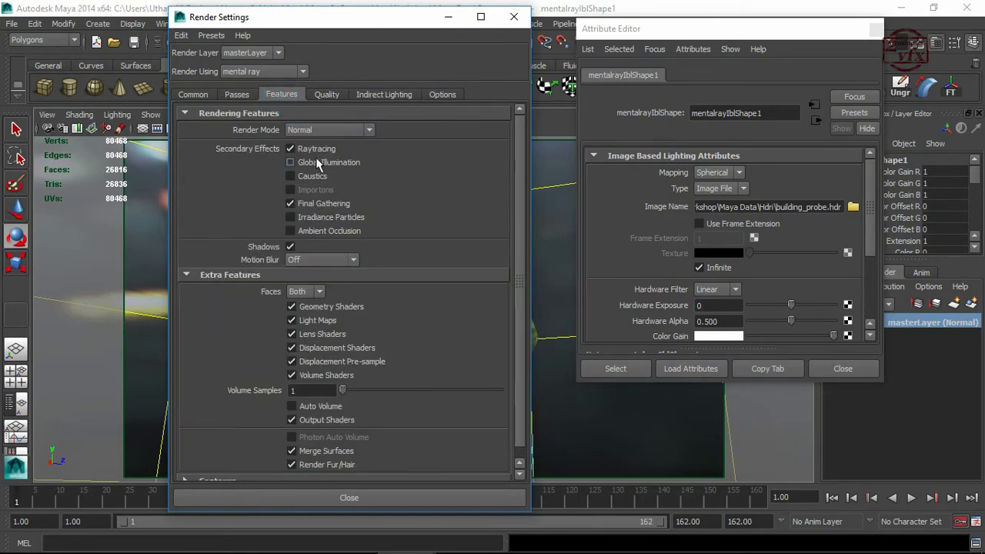
left_click(433, 498)
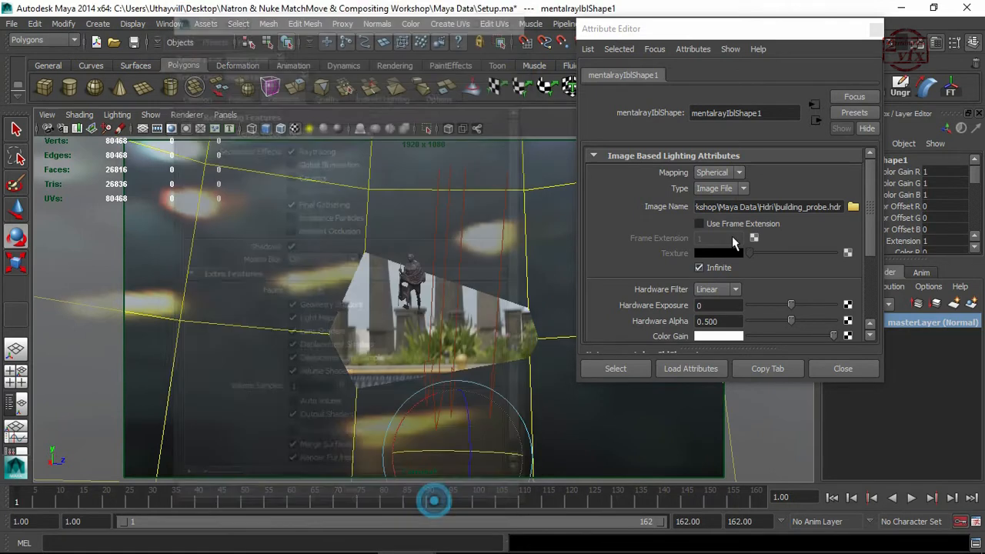
Keep the previous render, re-render frame 1 of the Camera1 view with mental ray, and compare the two images.
left_click_drag(710, 18, 789, 23)
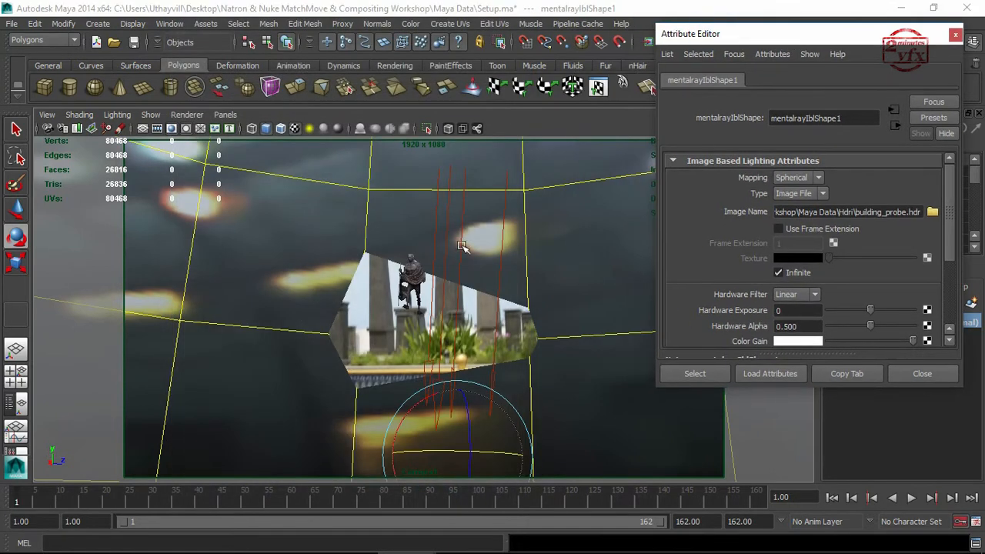
left_click_drag(695, 38, 704, 71)
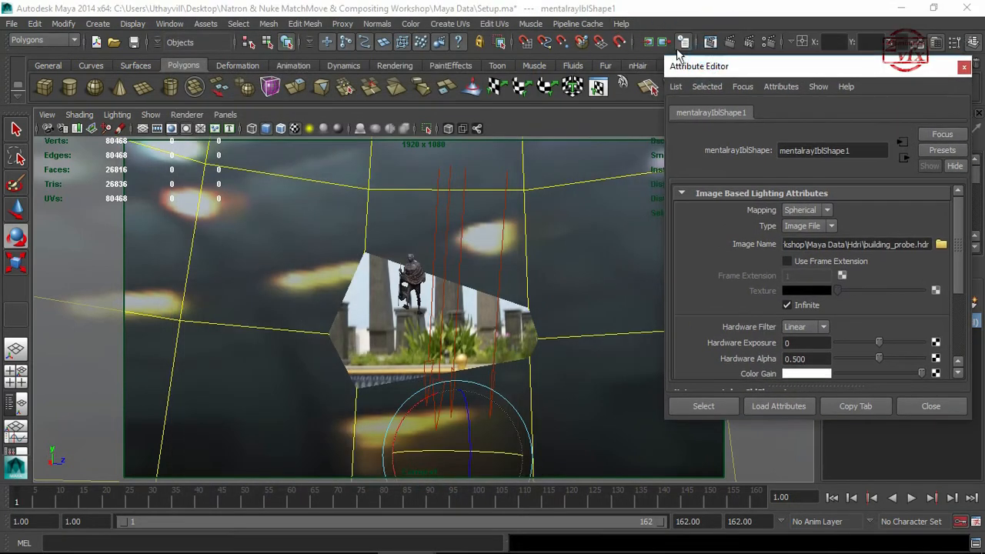
left_click(687, 41)
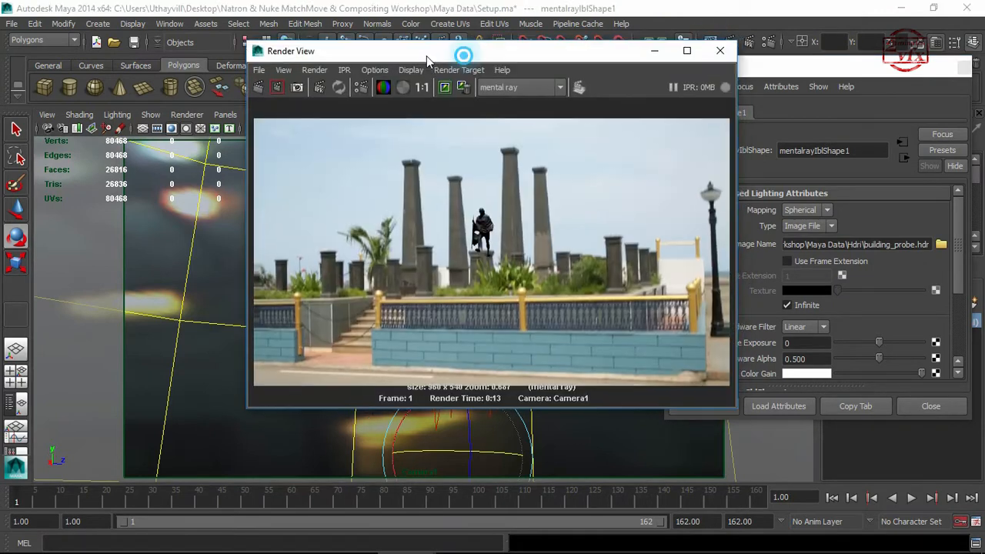
left_click_drag(471, 54, 362, 44)
left_click(344, 77)
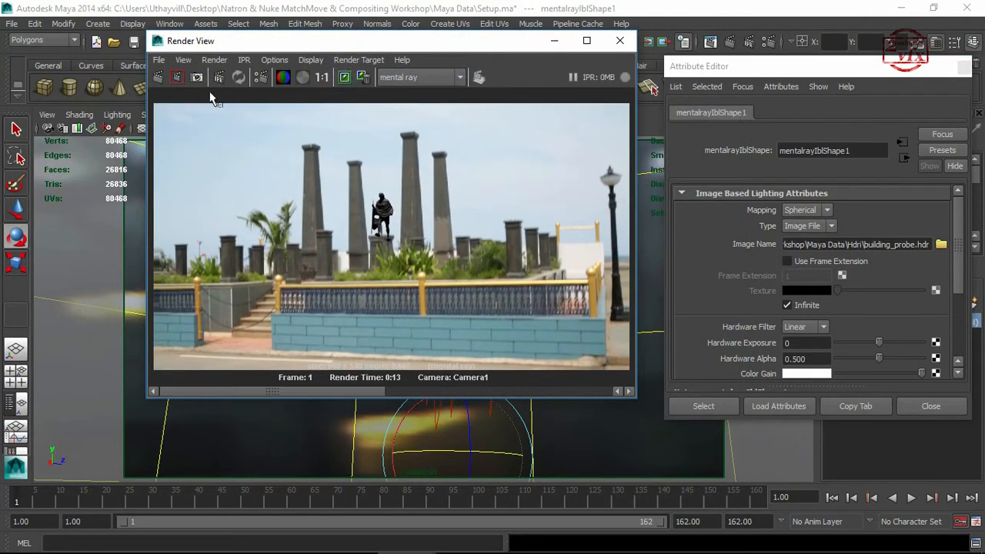
left_click(157, 78)
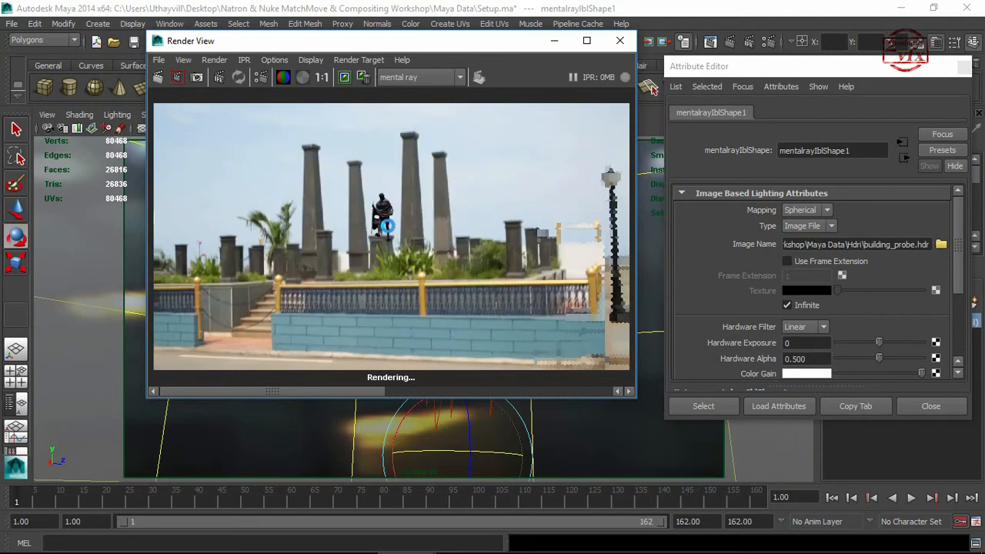
left_click_drag(324, 390, 370, 390)
left_click_drag(464, 394, 254, 385)
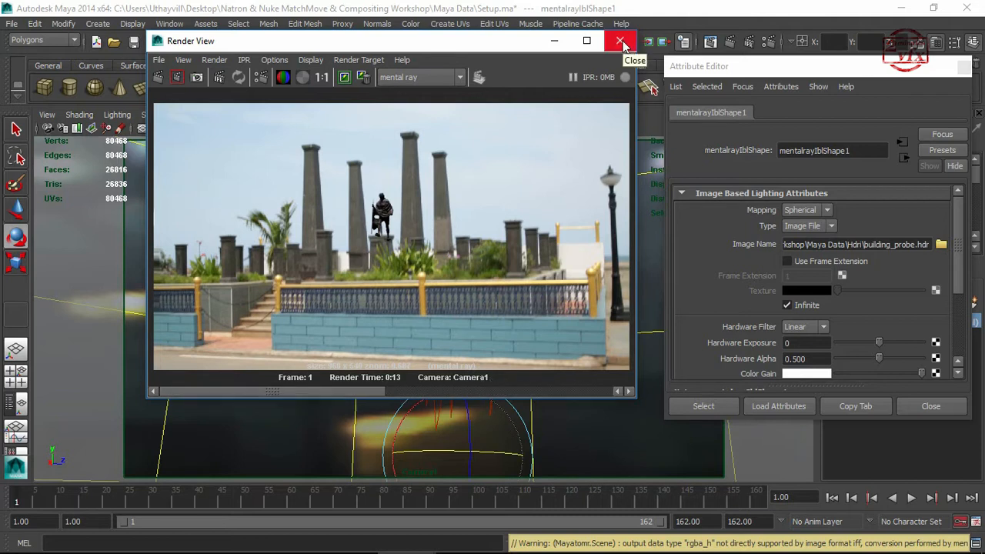
Enable Global Illumination in the mental ray rendering features and close the render settings.
left_click_drag(511, 43, 480, 77)
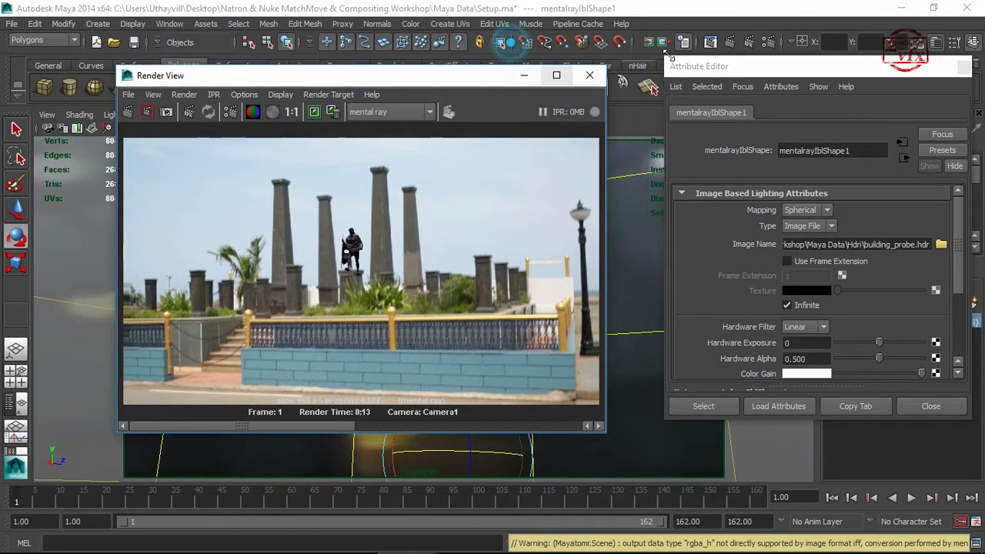
left_click(766, 41)
left_click(122, 151)
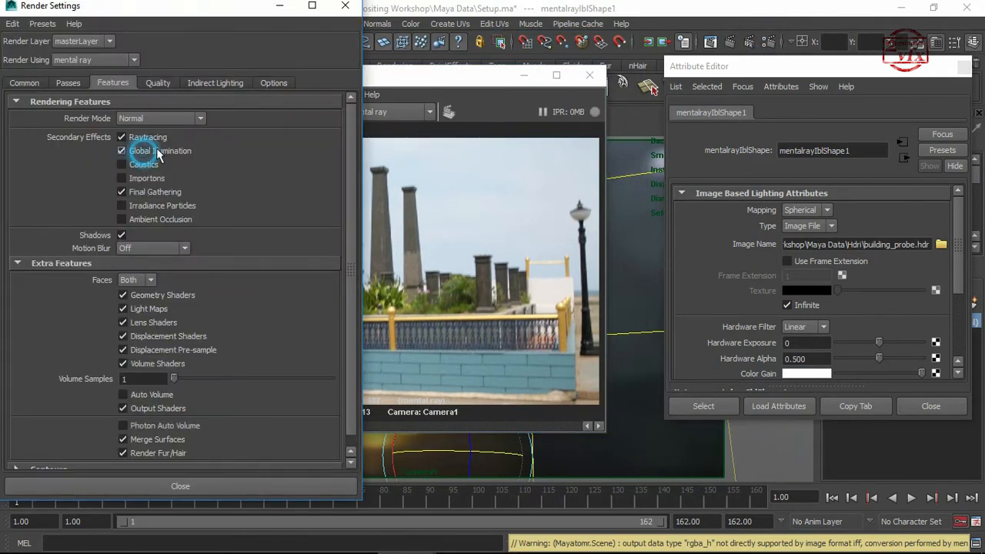
left_click(346, 6)
Re-render frame 1 with Global Illumination enabled and compare the statue with the stored render.
left_click_drag(368, 74, 423, 35)
left_click(186, 69)
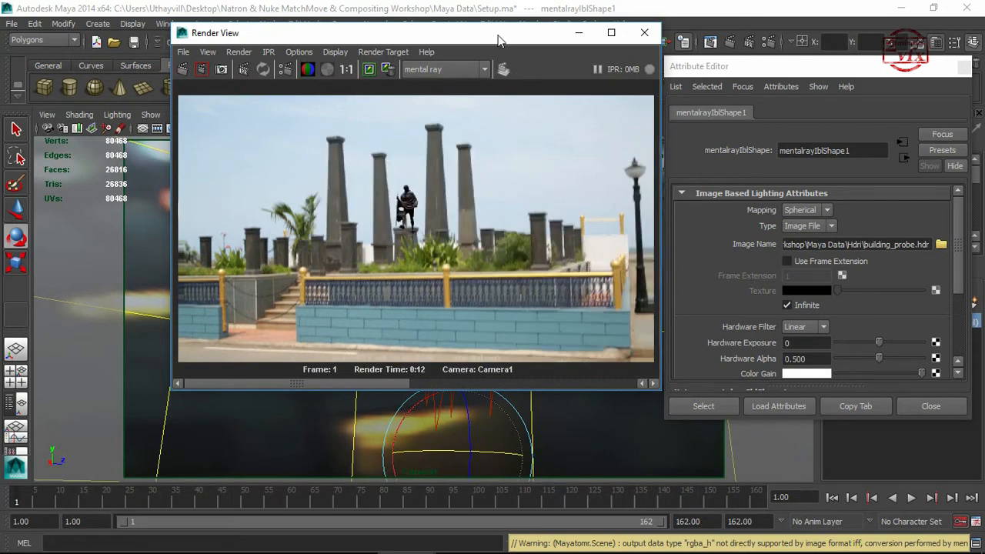
left_click_drag(494, 32, 414, 27)
left_click_drag(286, 380, 382, 367)
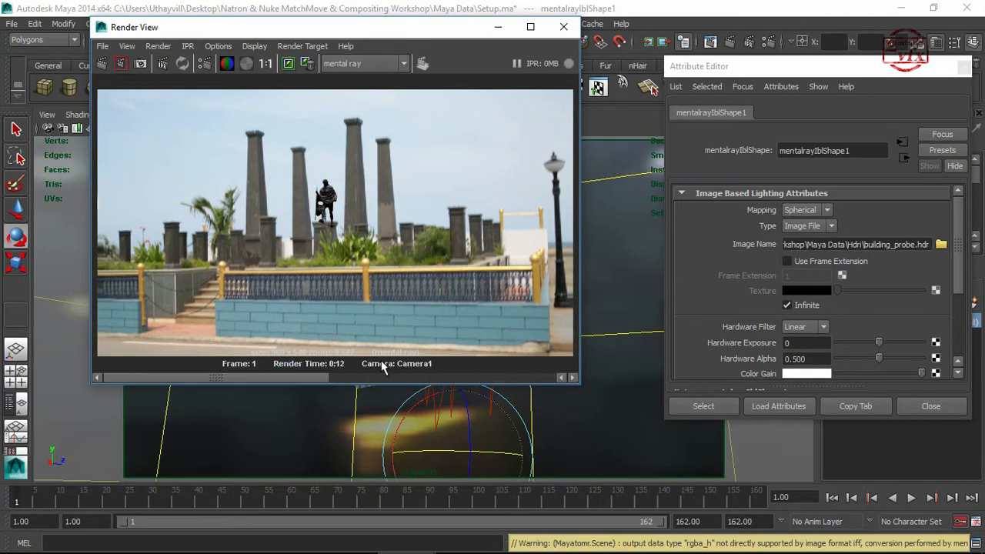
Go to frame 162 and test-render the Camera1 view with mental ray.
left_click(765, 496)
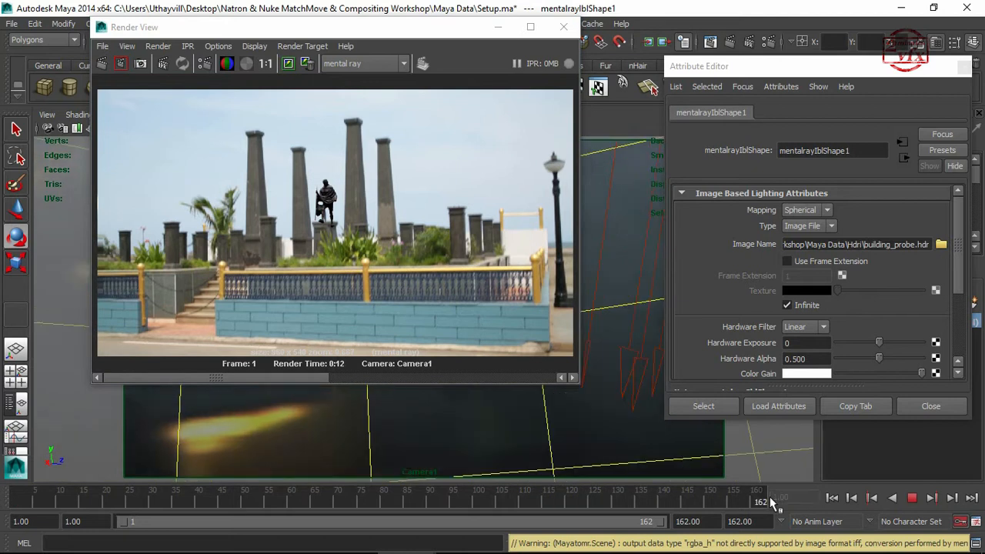
left_click(104, 62)
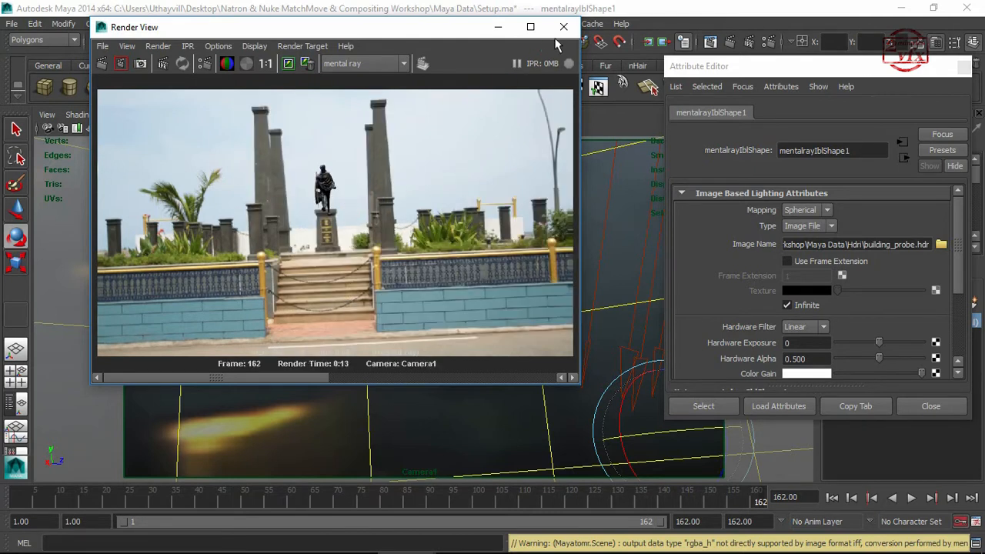
Create an ambient light in the scene, keeping the Render View out of the way.
left_click_drag(452, 30, 647, 370)
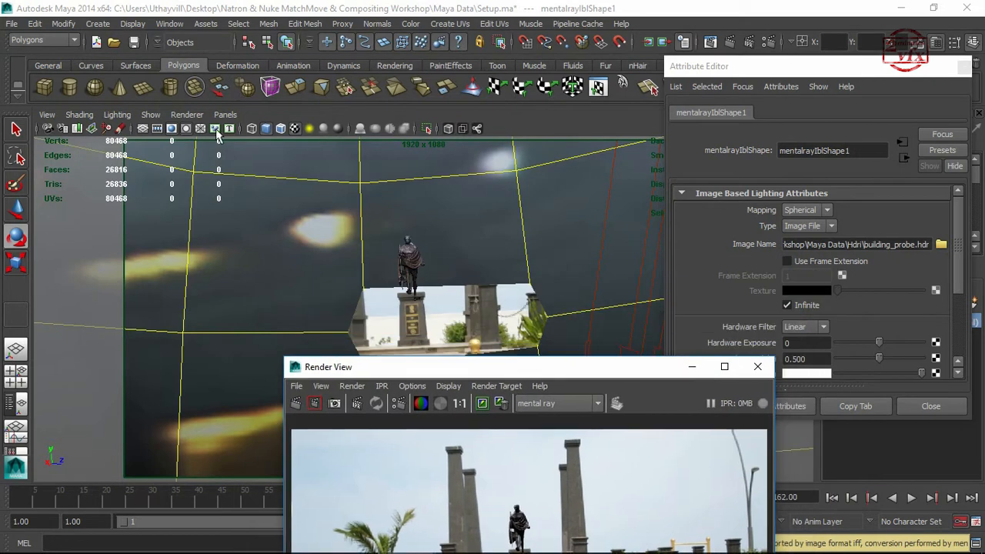
left_click(97, 24)
mouse_move(125, 88)
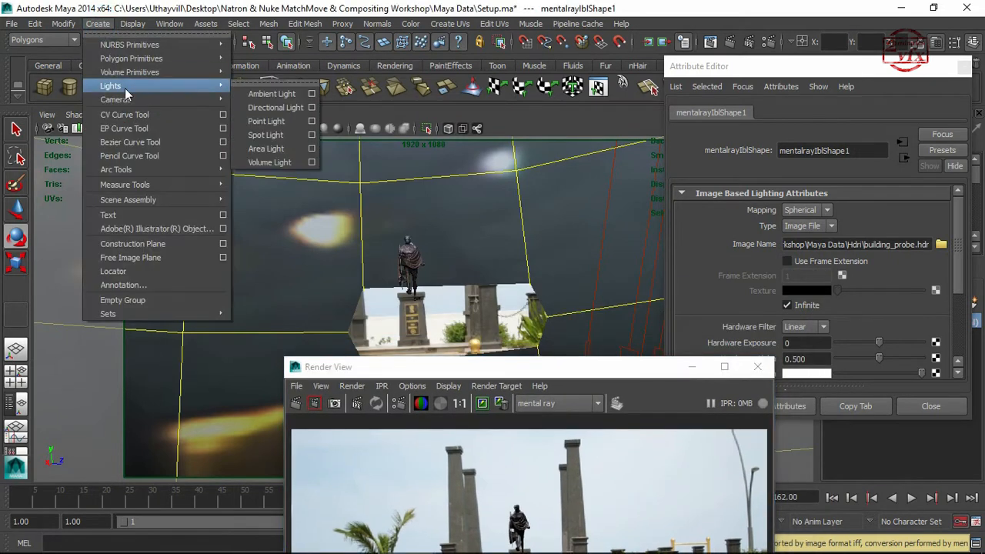
left_click(301, 93)
left_click_drag(394, 370, 773, 396)
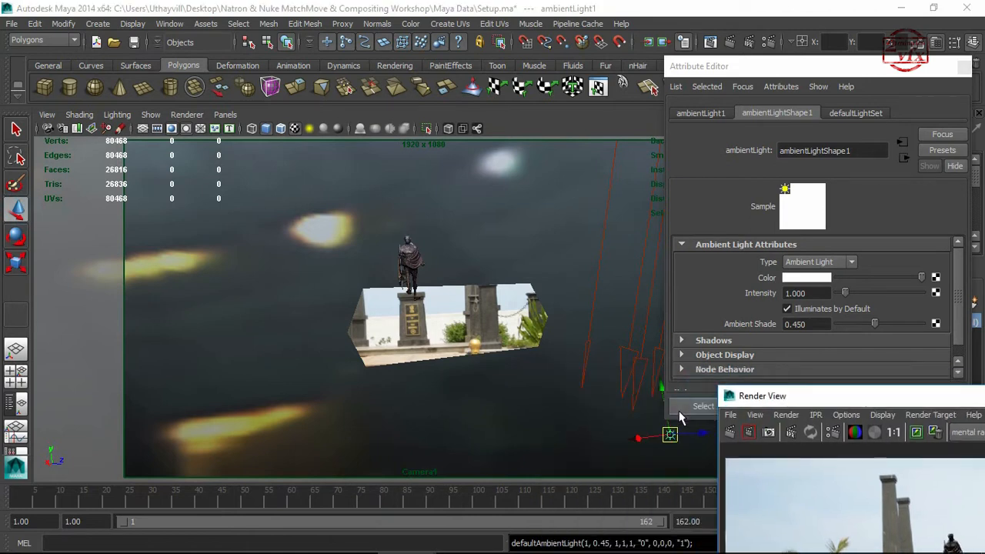
Raise the ambient light in the front view to about 20.754 in Y and return to the full Camera1 view.
key("space")
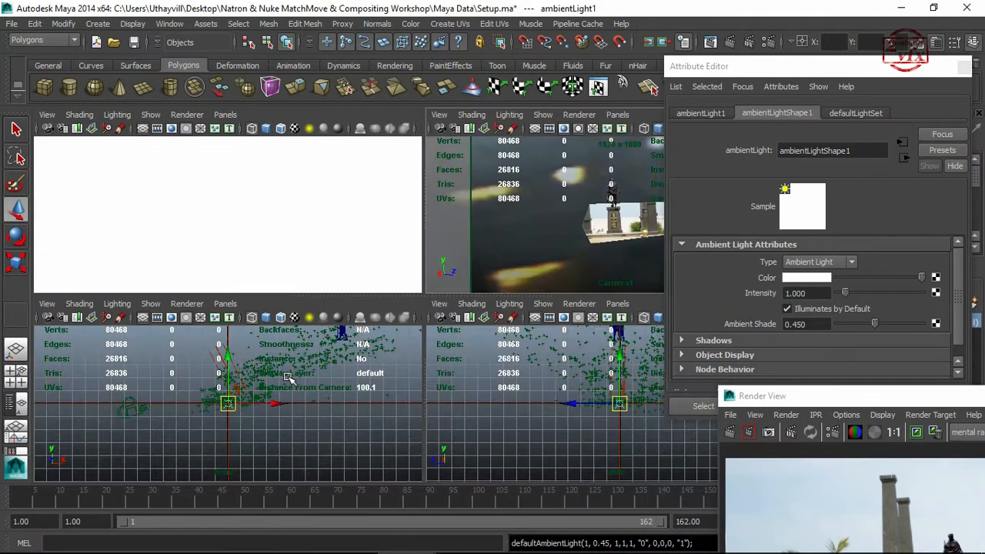
scroll(264, 391, "down", 5)
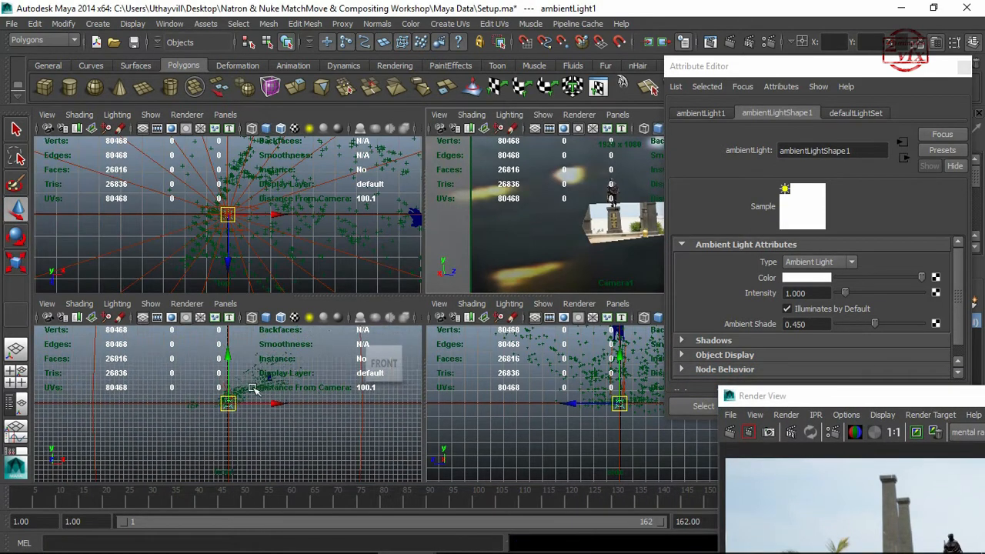
left_click_drag(231, 360, 230, 259)
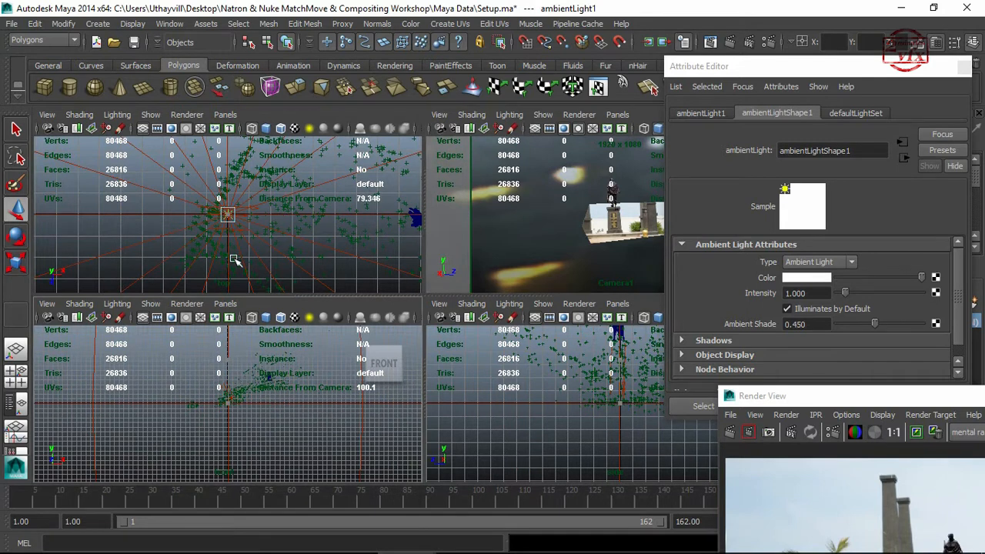
key("space")
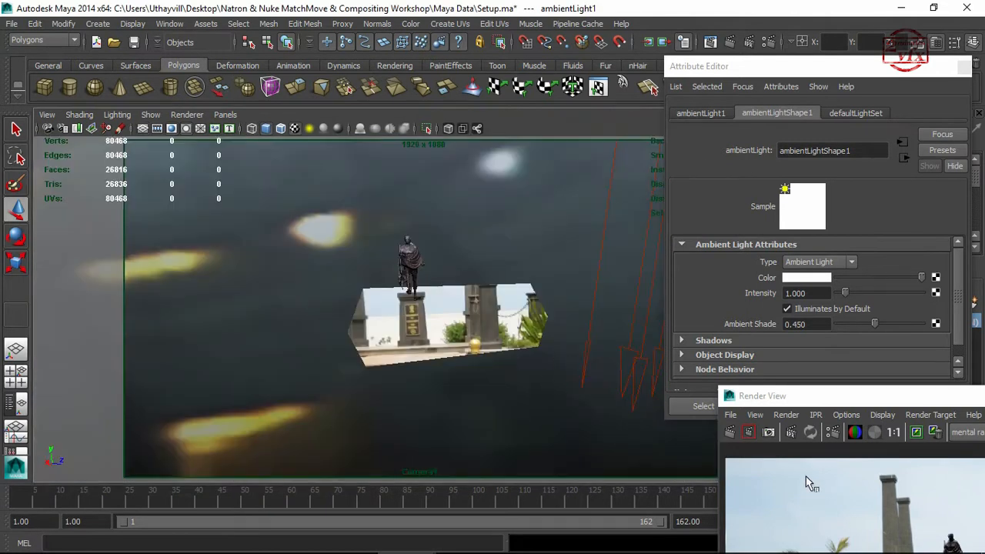
Set the ambient light's intensity to 0.4 and re-render frame 162 with mental ray.
left_click_drag(794, 400, 299, 157)
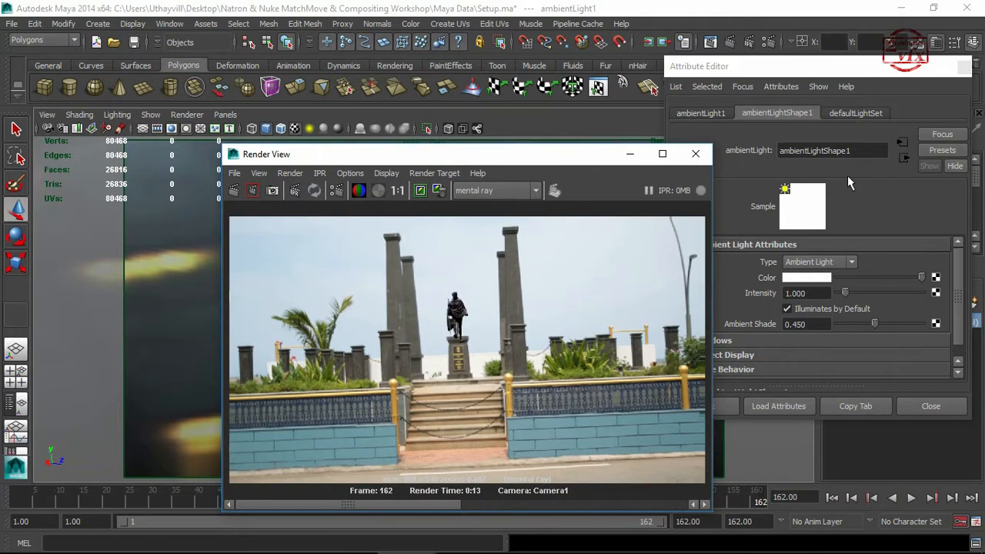
double_click(814, 293)
type("0.4")
key("Return")
left_click_drag(541, 157, 435, 42)
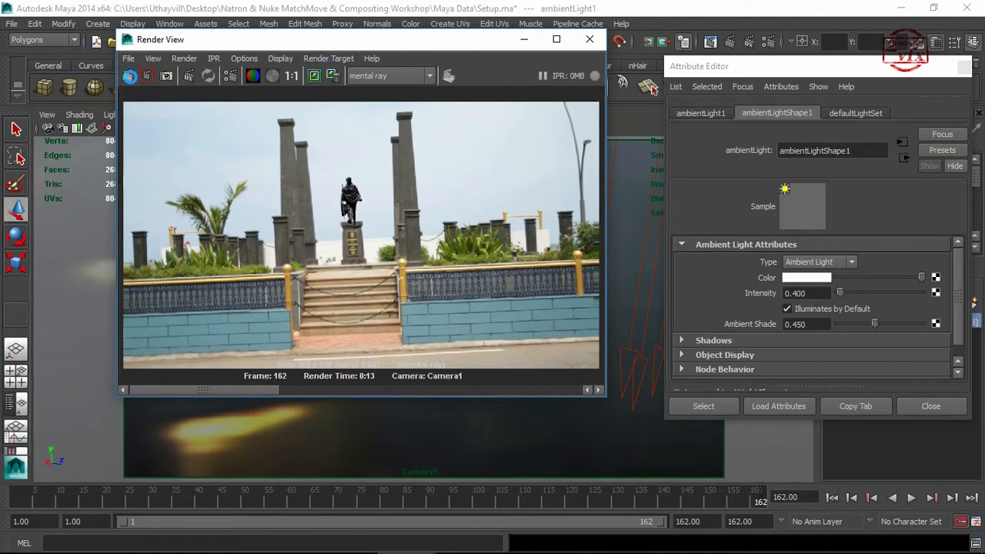
left_click(129, 76)
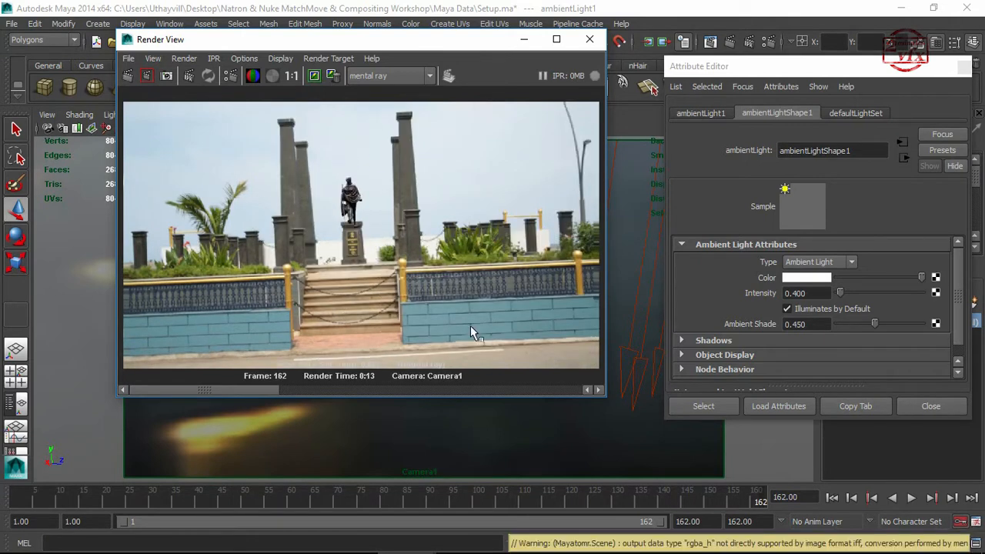
Compare the stored renders of frame 162 with and without the ambient light, and close the Render View.
left_click_drag(252, 387, 383, 398)
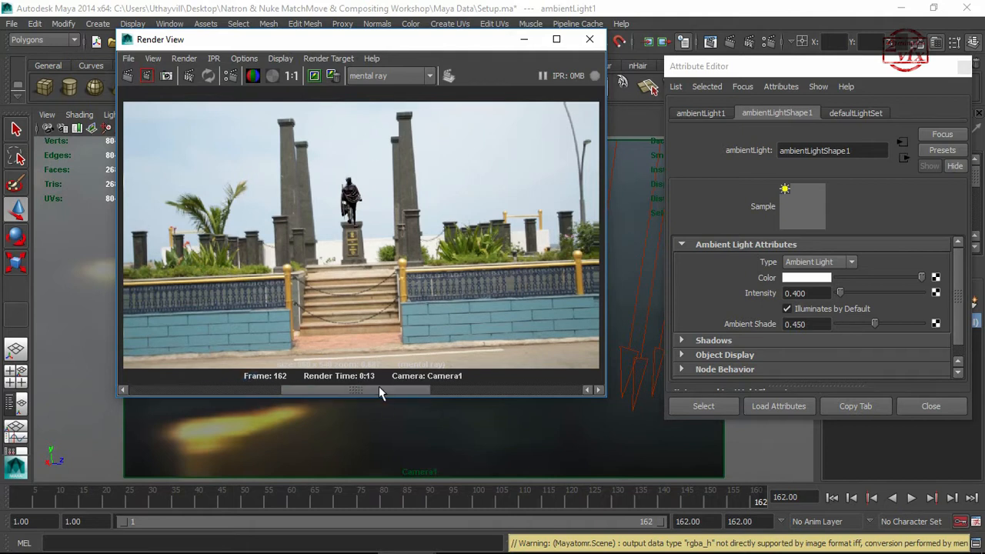
left_click_drag(493, 385, 368, 392)
left_click(270, 389)
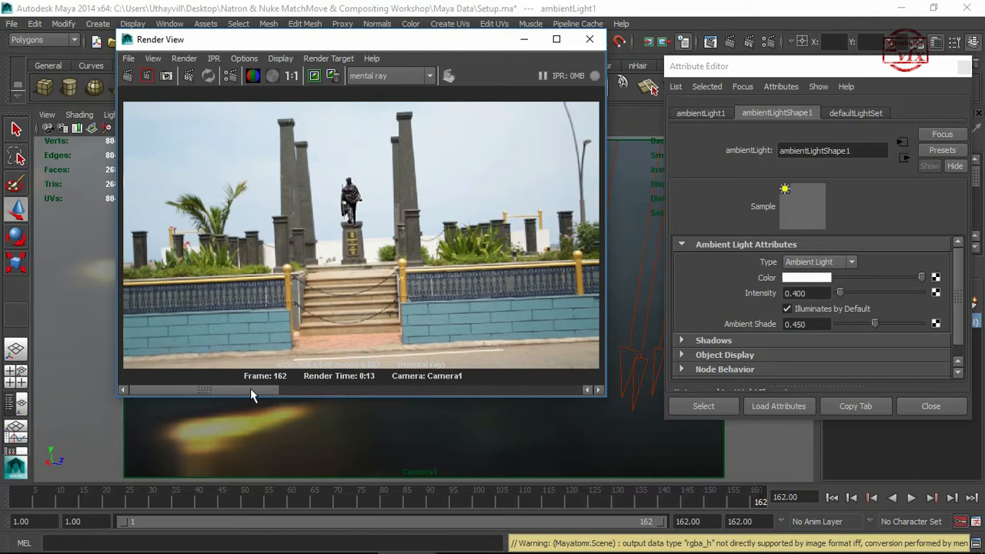
left_click(303, 388)
left_click(273, 387)
left_click(394, 389)
left_click_drag(394, 389, 443, 391)
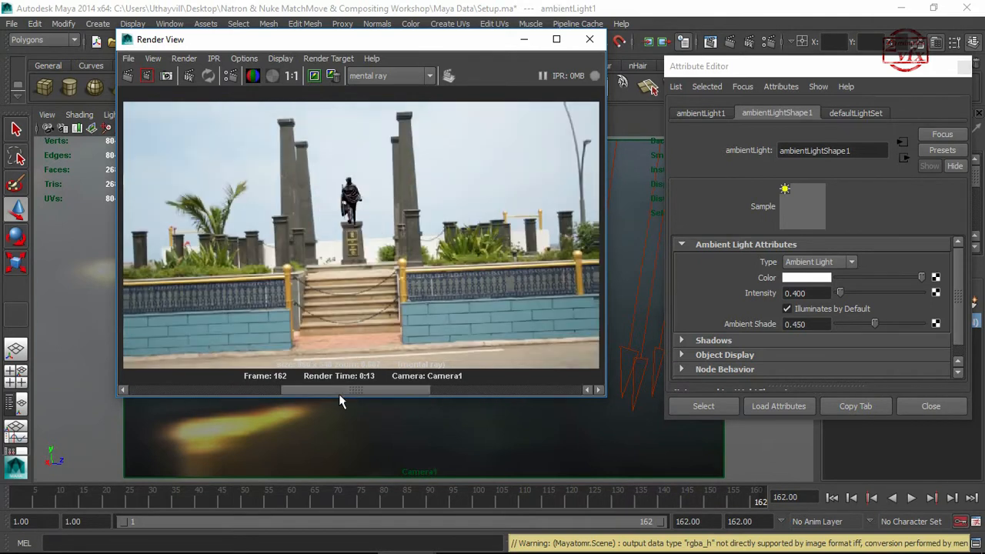
left_click_drag(359, 401, 282, 401)
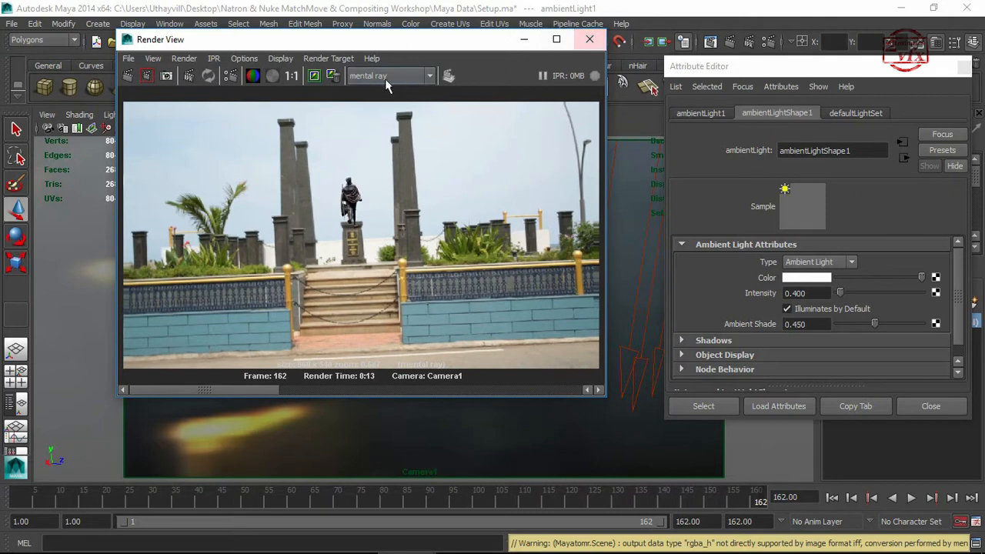
left_click(331, 74)
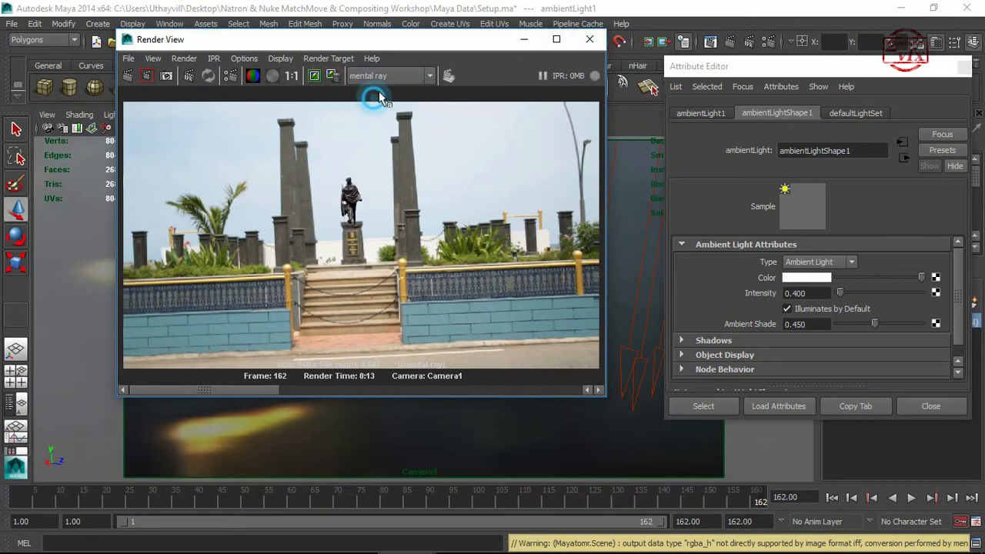
left_click(375, 101)
left_click(590, 44)
left_click_drag(718, 66, 446, 62)
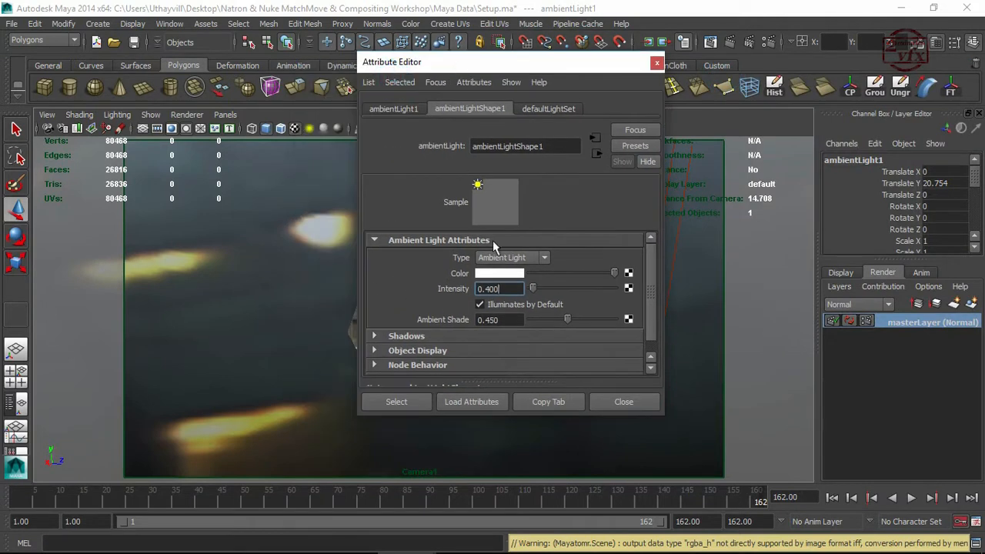
Select directionalLight1 in the Outliner, set its intensity to 1.2 and close its attributes.
left_click(170, 24)
left_click(188, 129)
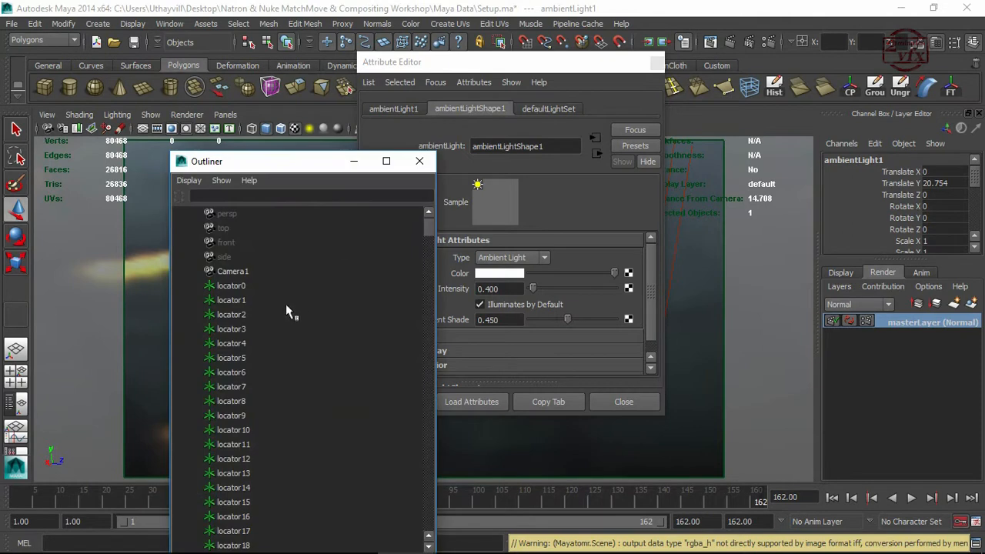
left_click_drag(432, 166, 431, 480)
left_click(262, 432)
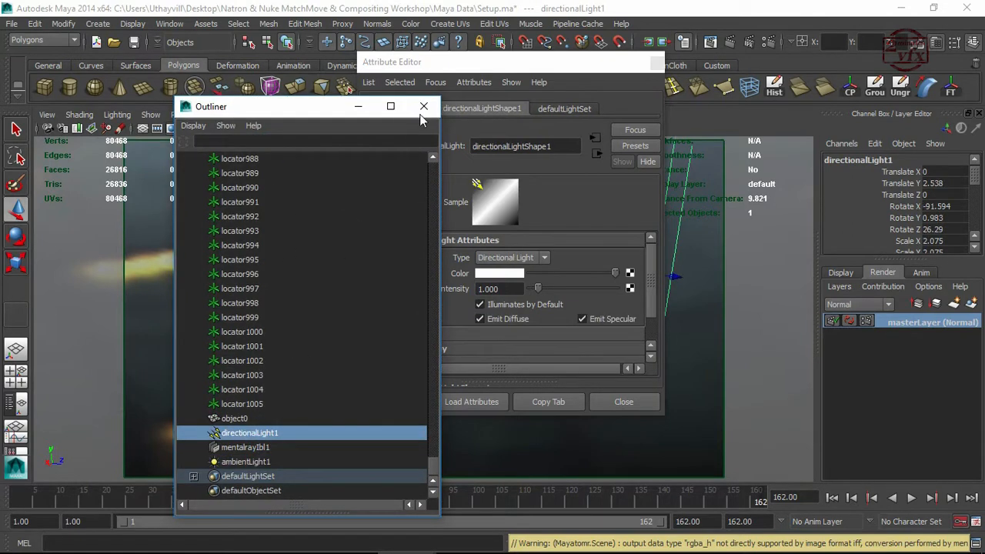
left_click(423, 106)
left_click(510, 287)
type("1.200")
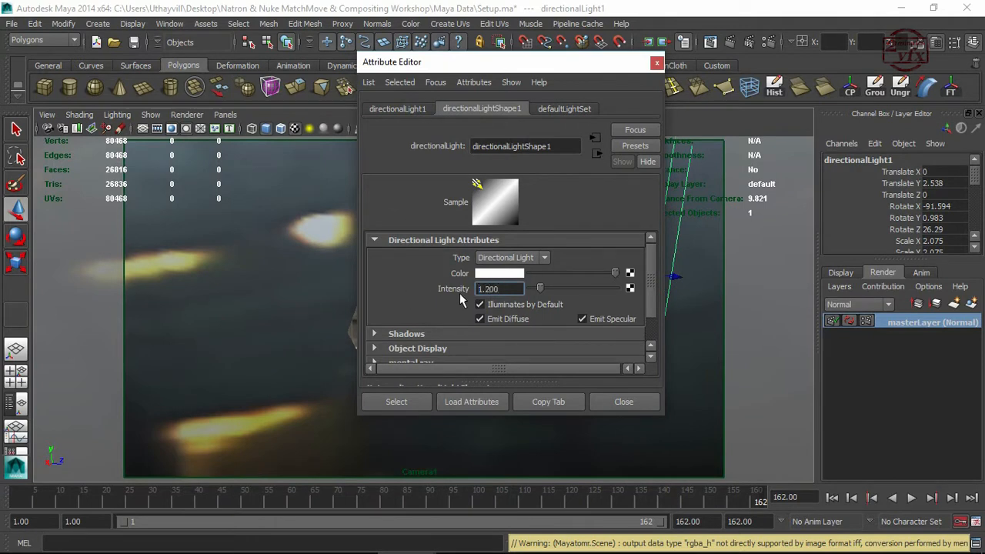
left_click(656, 63)
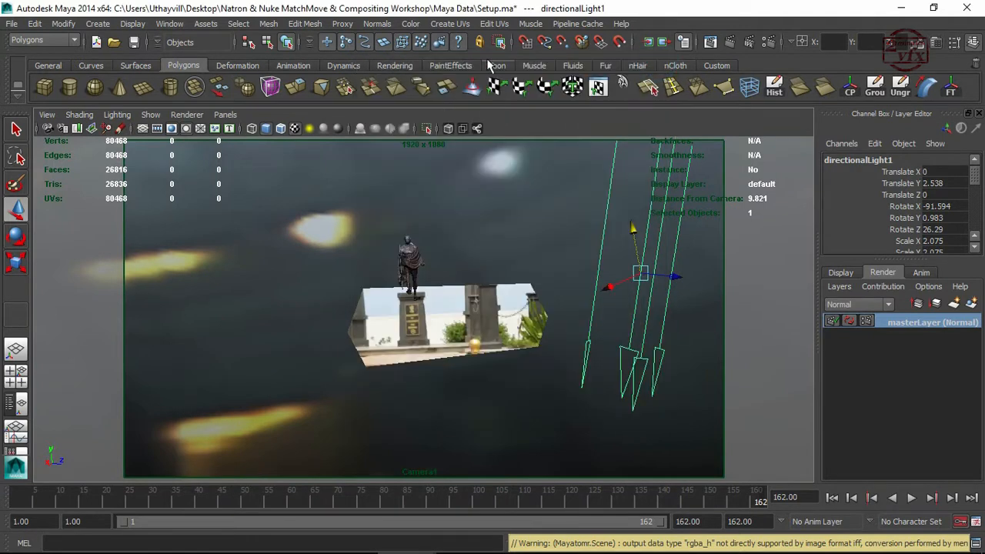
Save the scene and re-render frame 162 from Camera1 with mental ray.
left_click(134, 42)
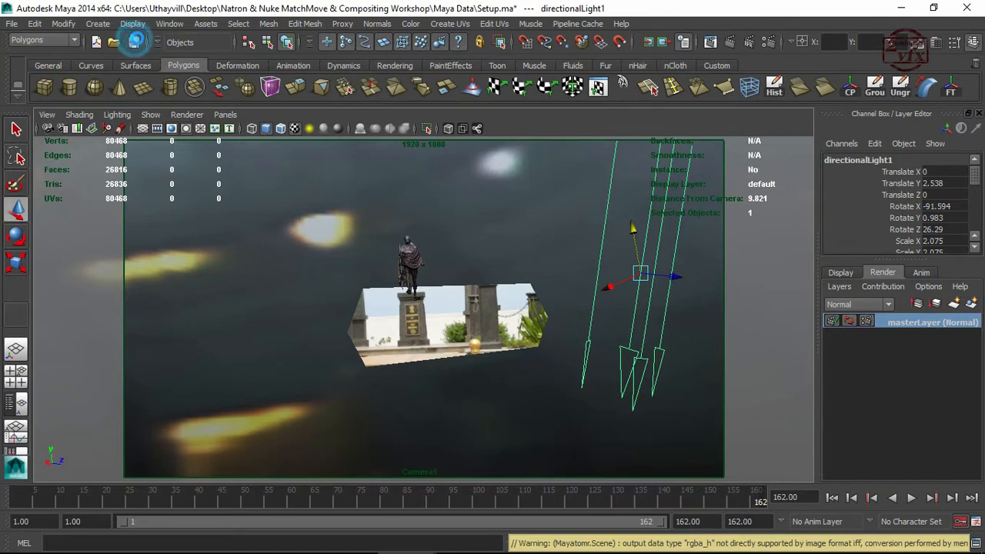
left_click(730, 43)
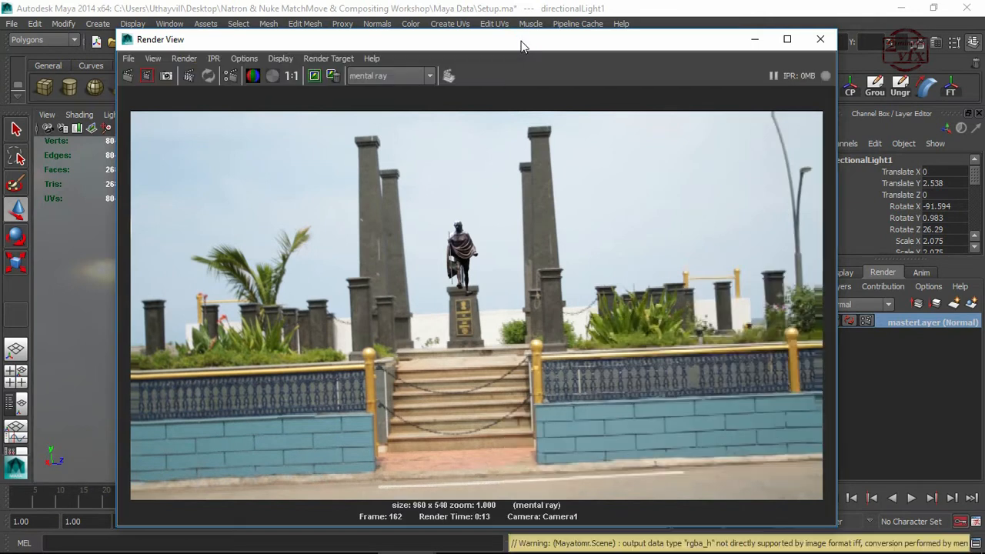
left_click_drag(520, 41, 472, 30)
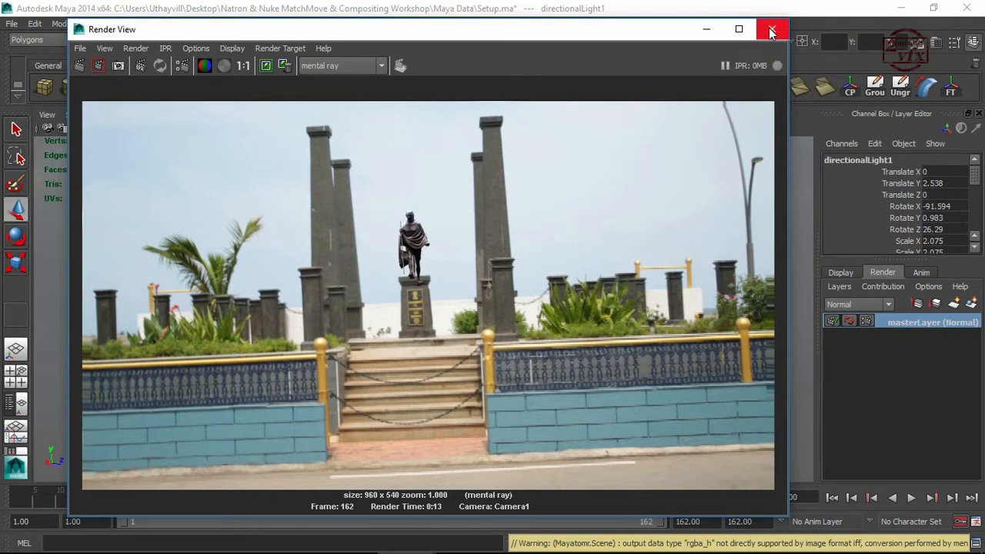
Check the available test resolution settings for the render, and close the Render View.
left_click(195, 48)
mouse_move(223, 98)
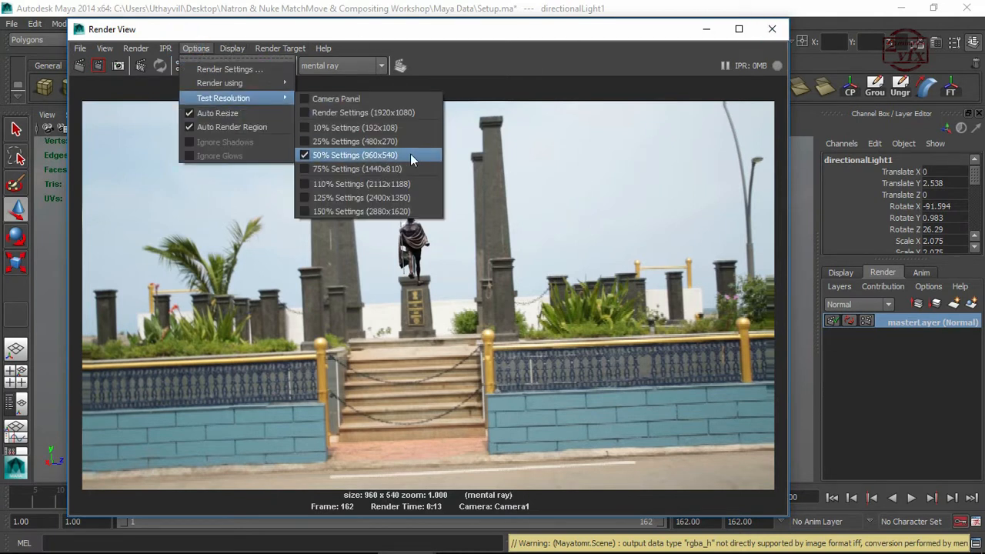
left_click(615, 28)
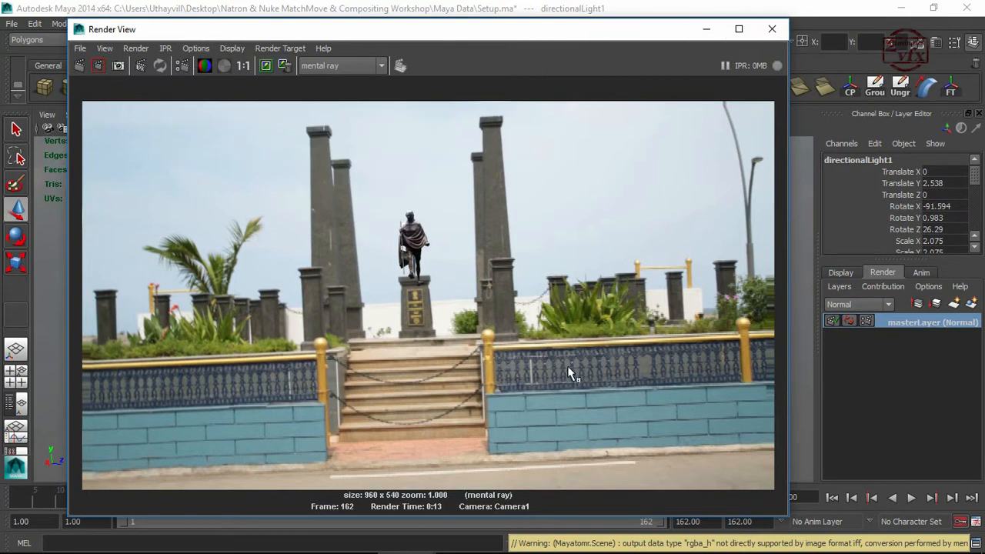
left_click(772, 30)
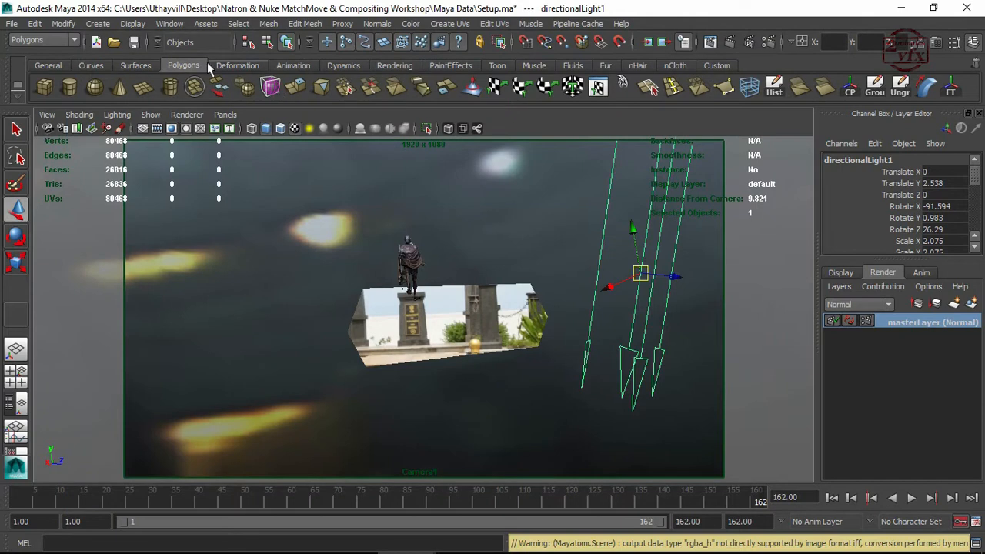